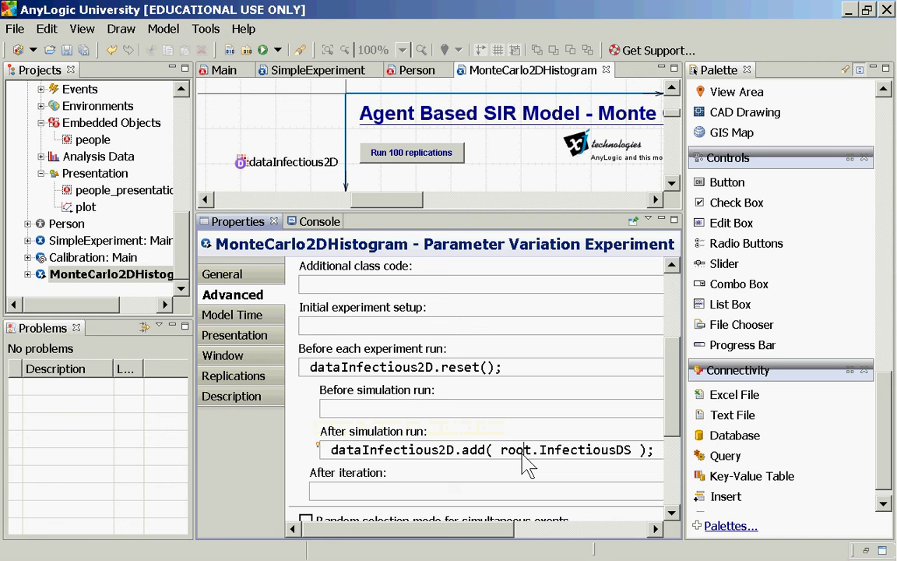
Step: Examine the experiment's after-simulation-run code and the nInfectious variable and InfectiousDS data set in the Main class
click(435, 427)
drag(633, 450, 539, 451)
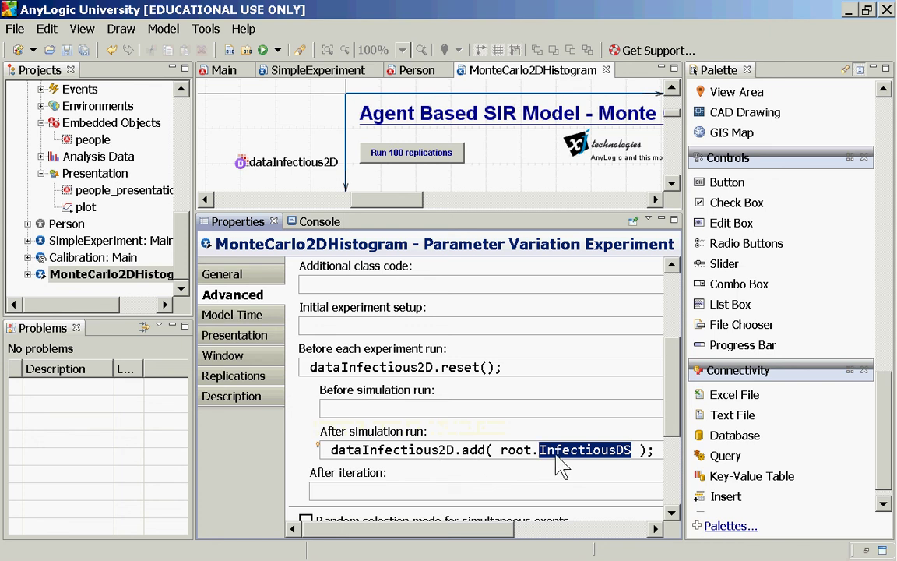
click(651, 451)
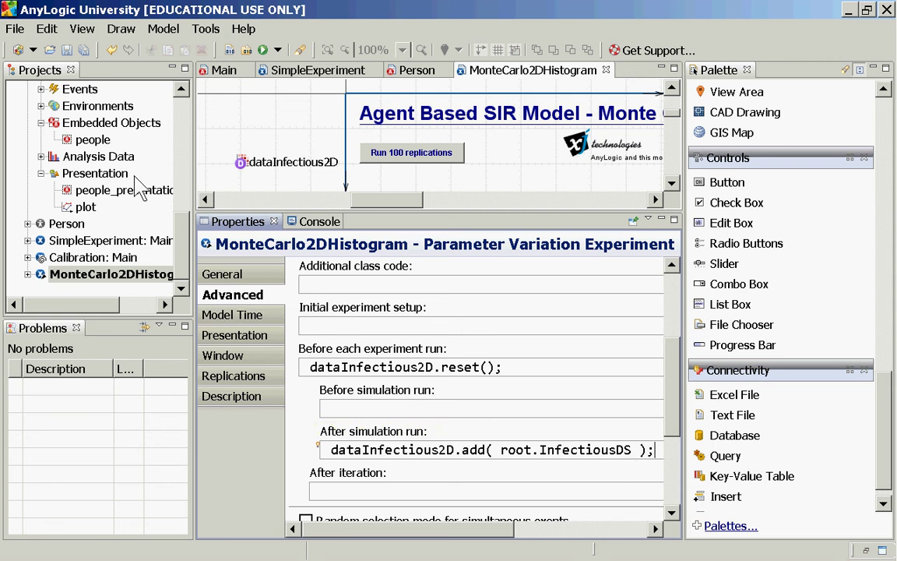
click(186, 239)
drag(185, 238, 185, 201)
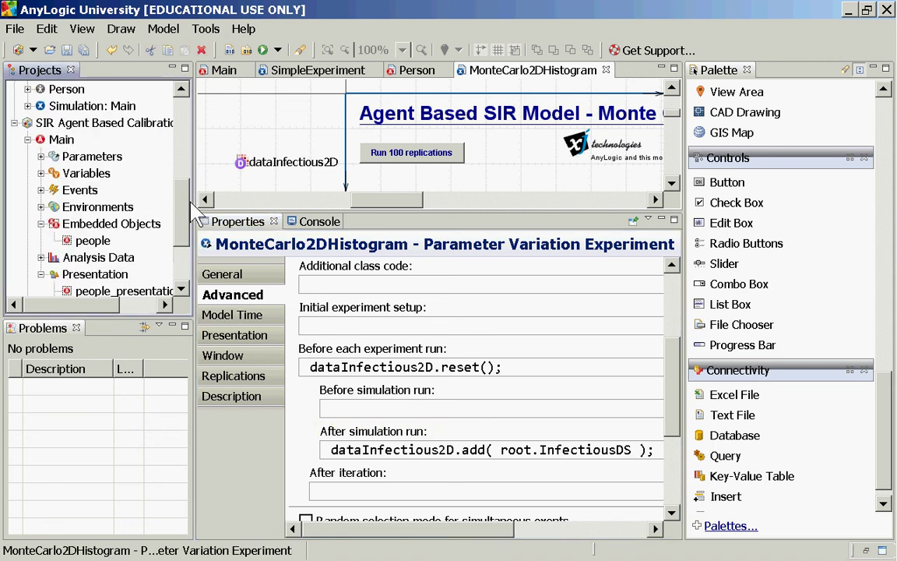
double_click(61, 139)
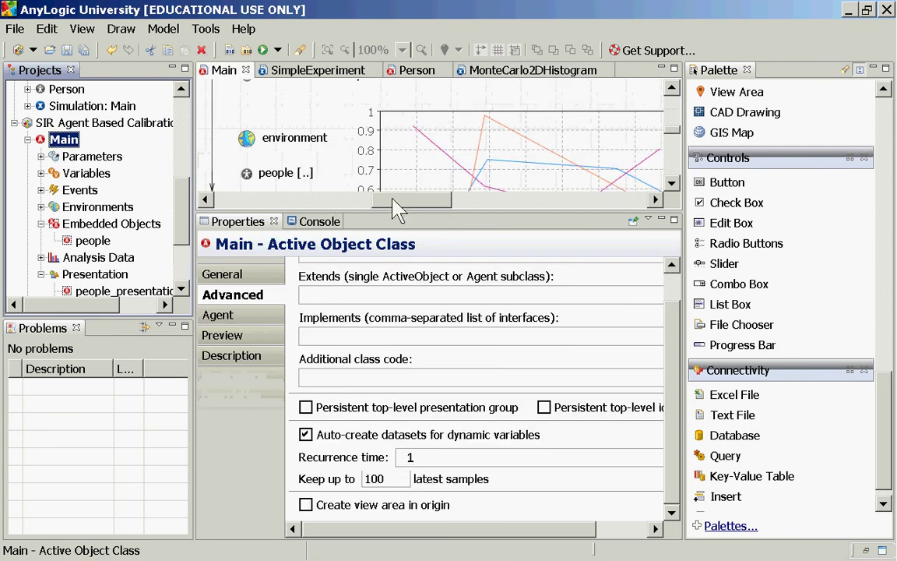
drag(398, 209, 406, 203)
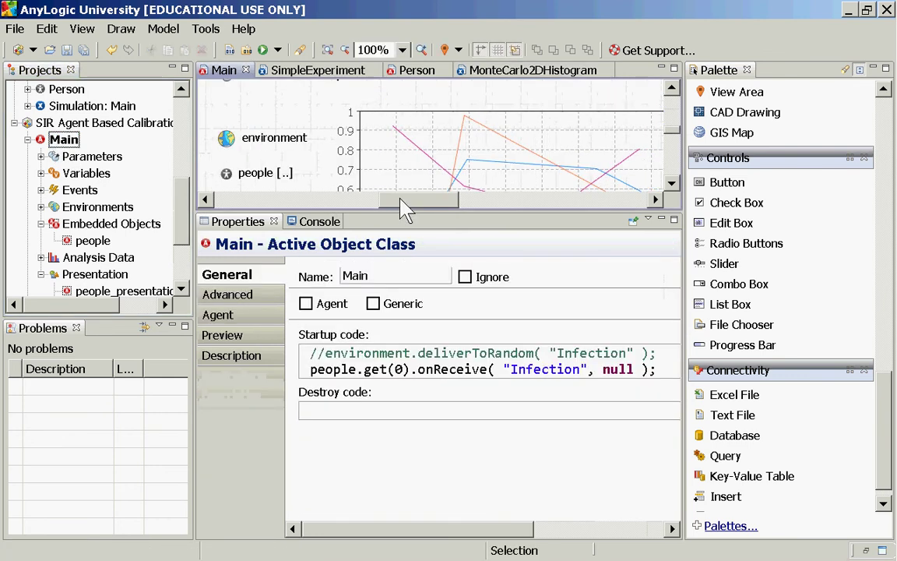
click(671, 90)
click(671, 90)
click(672, 90)
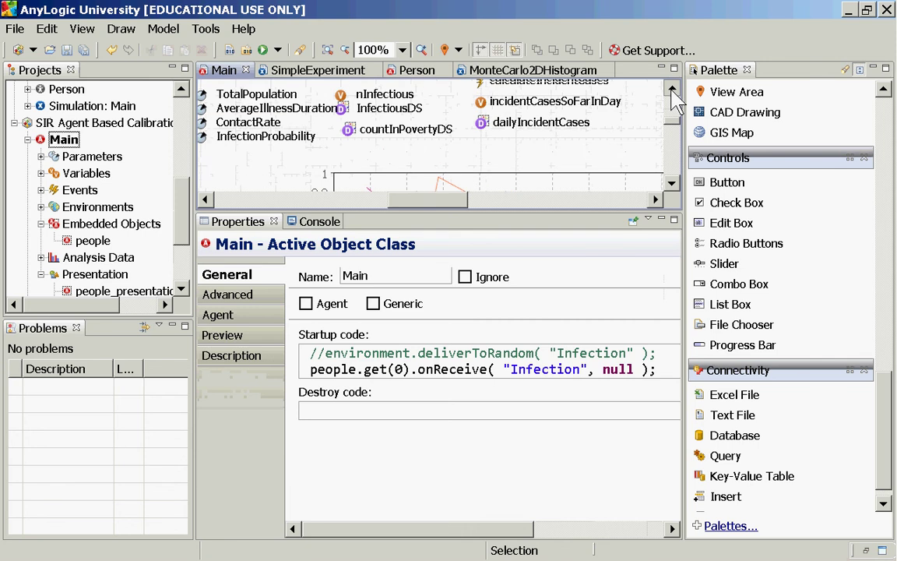
click(672, 91)
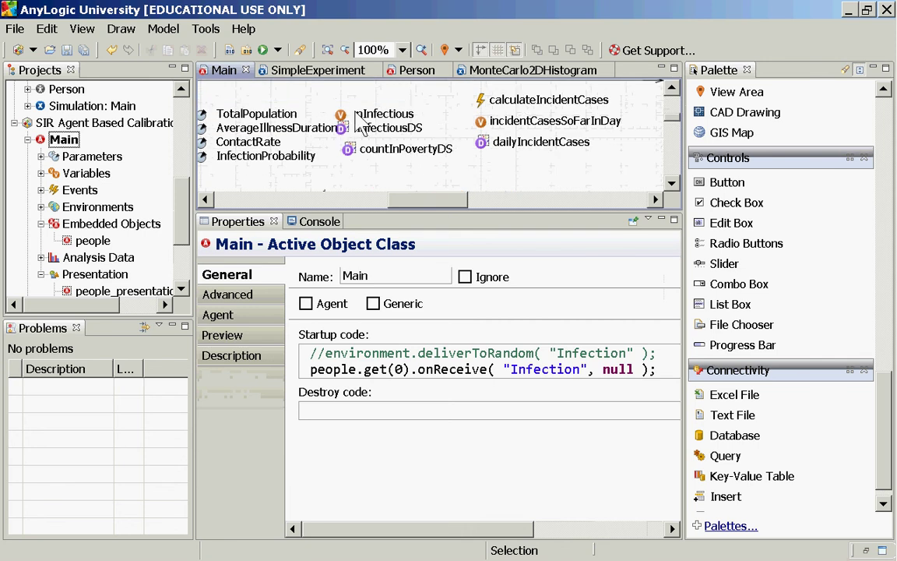
scroll(187, 263, down, 2)
Step: Add a Data Set named finalInfectionCountsByRealization to the MonteCarlo2DHistogram experiment, below dataInfectious2D
click(185, 254)
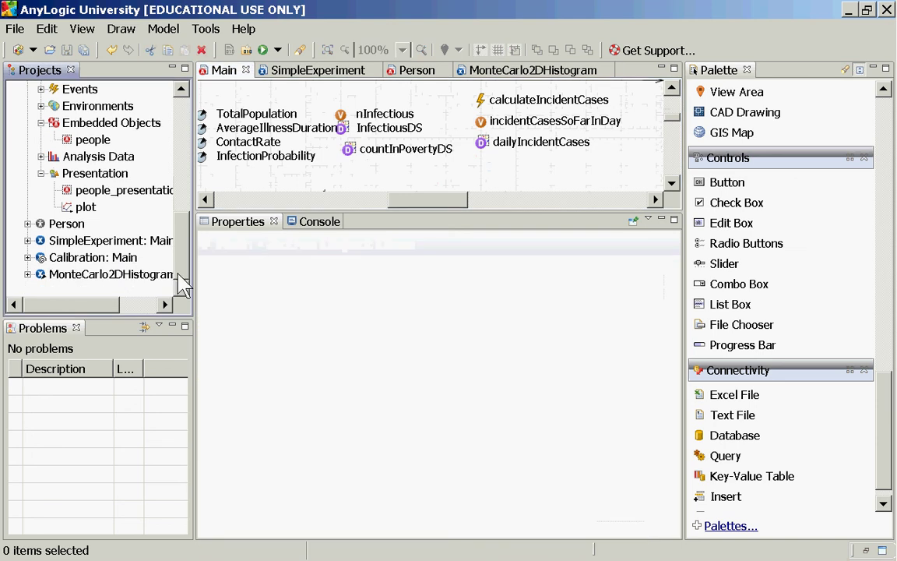
click(117, 248)
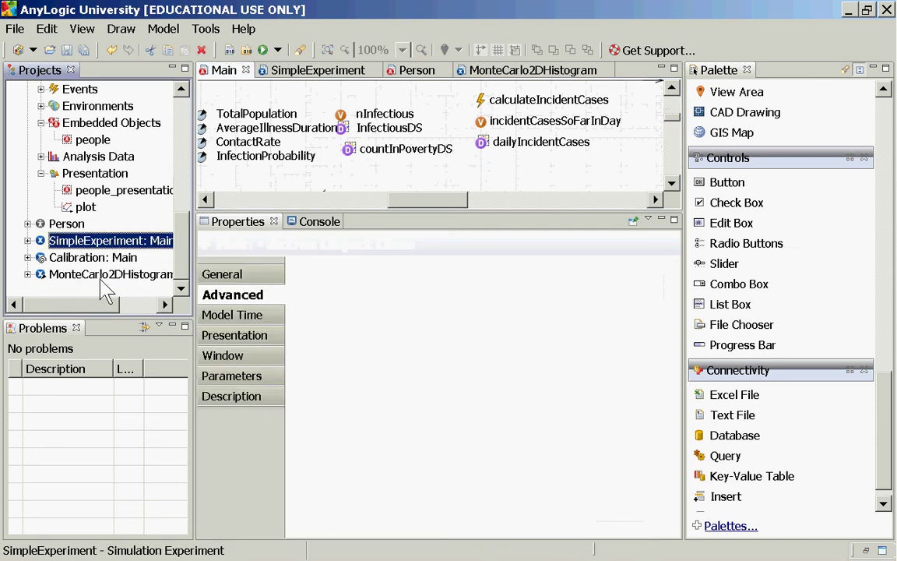
double_click(105, 277)
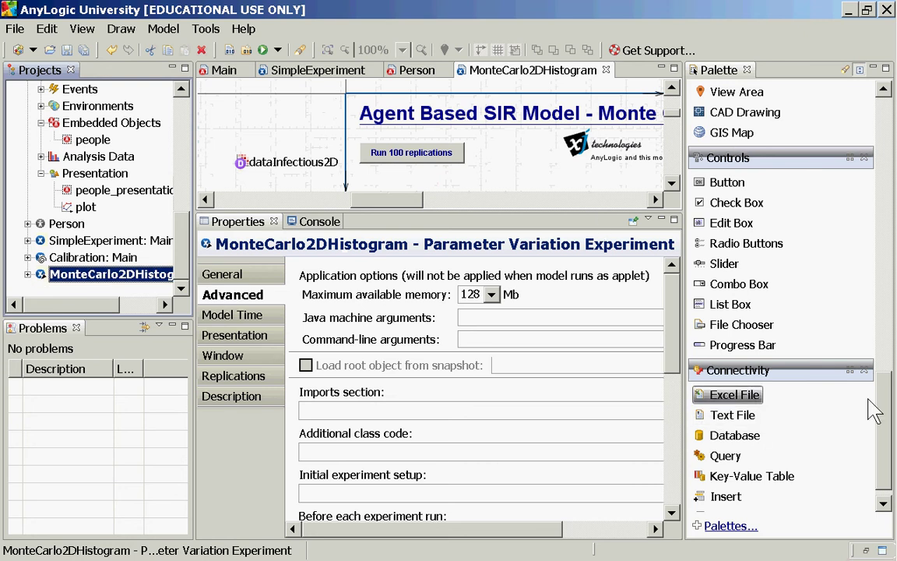
drag(883, 400, 880, 237)
drag(728, 183, 247, 196)
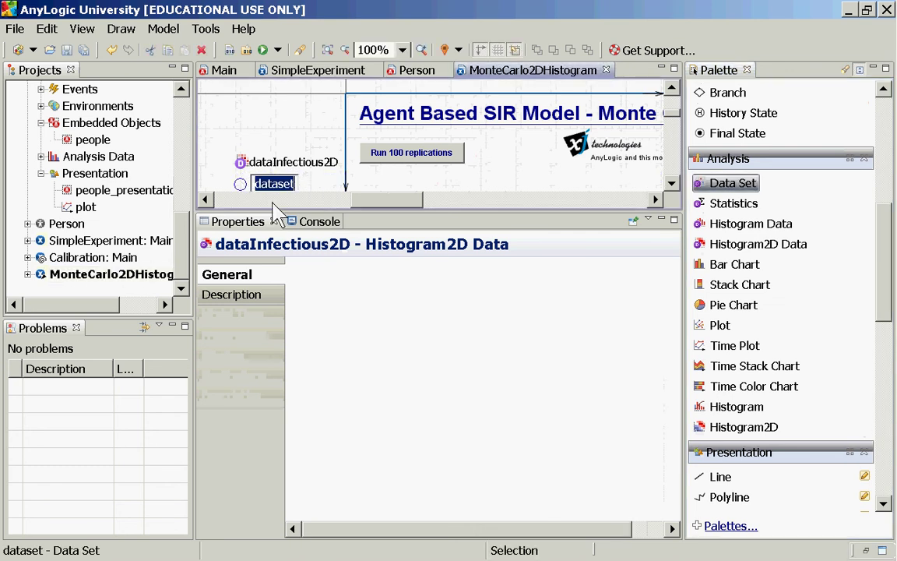
text(final)
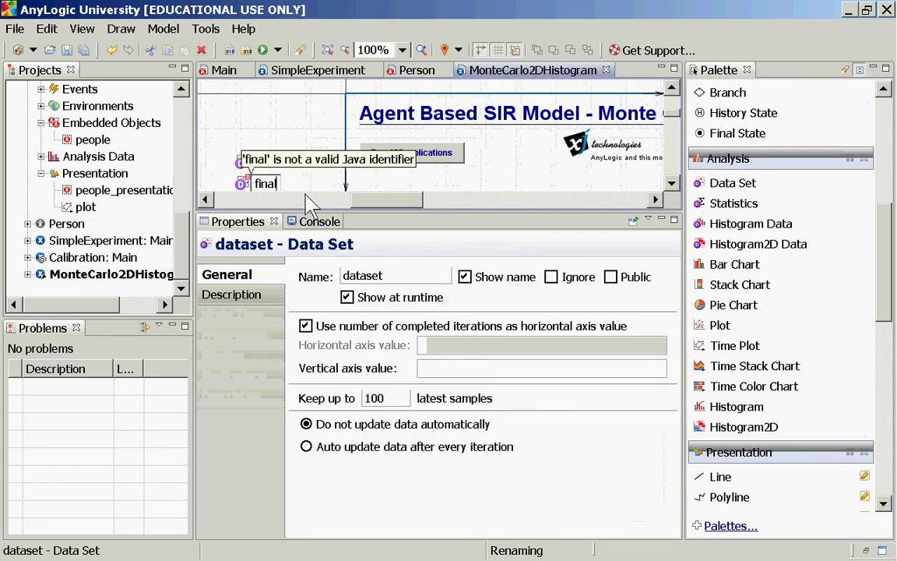
key(BackSpace)
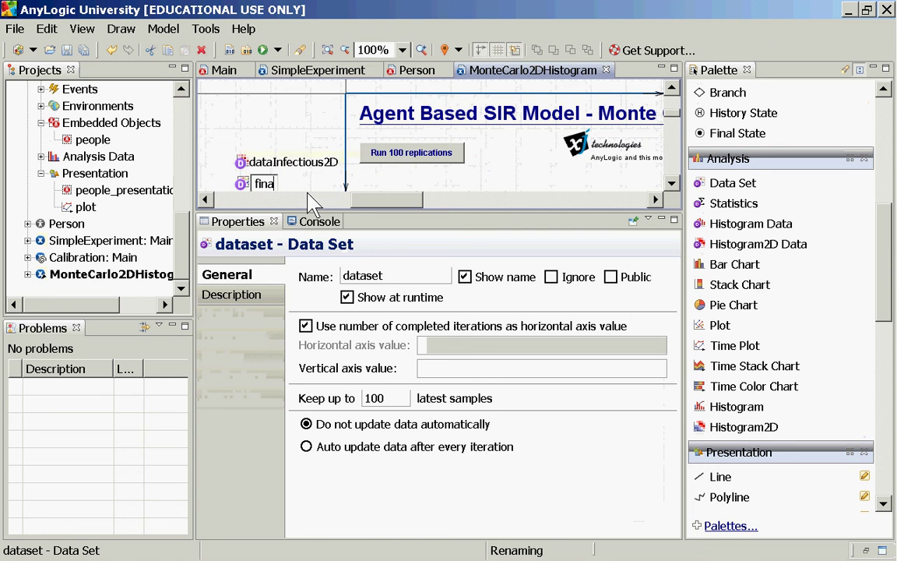
text(lInfectionCounts)
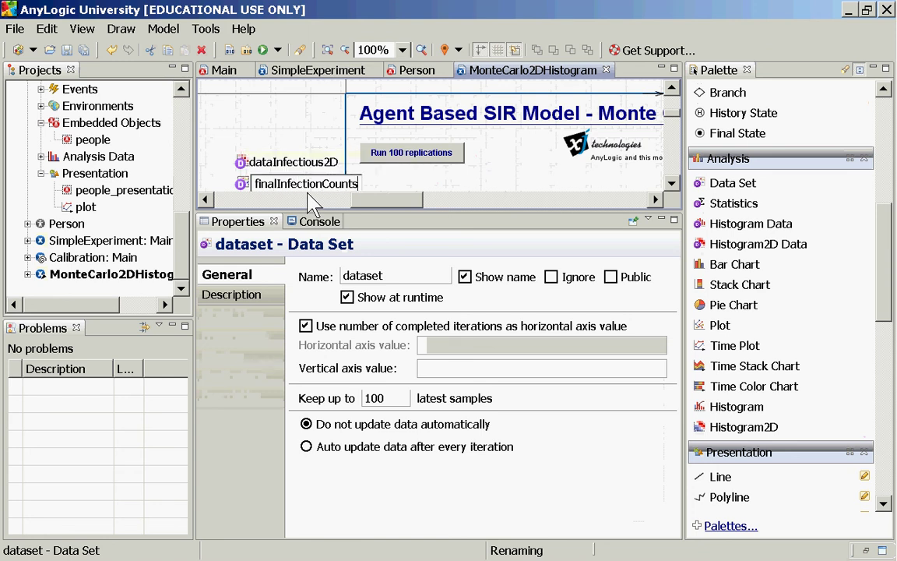
text(By)
text(Realizatio)
text(n)
key(Return)
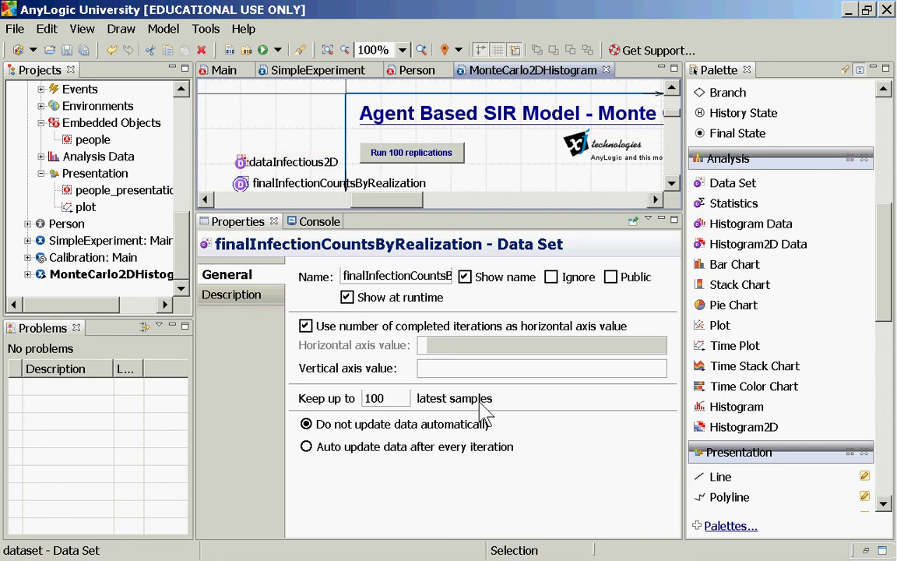
Step: Try building the model with root.nInfectious as the new data set's vertical axis value, and clear that value
click(464, 377)
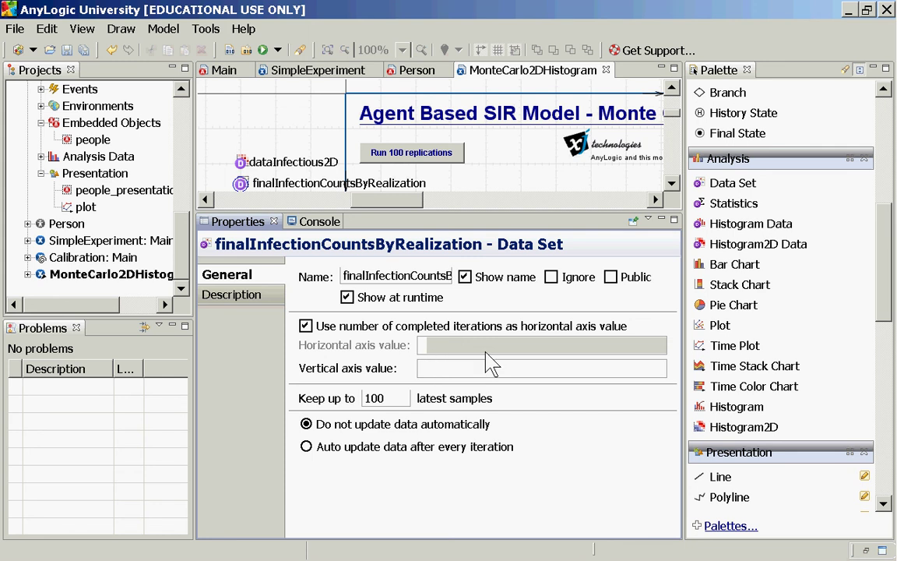
text(root.nInfectious)
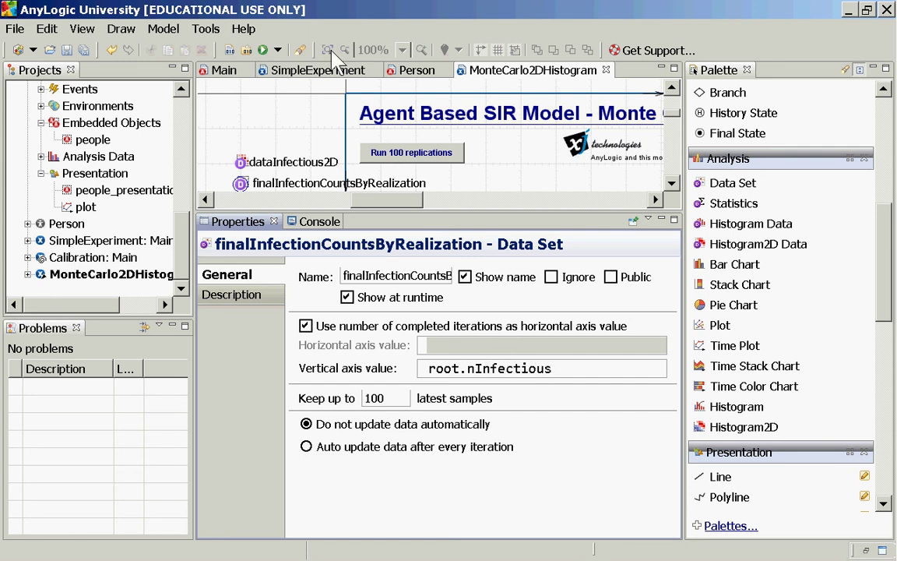
click(248, 50)
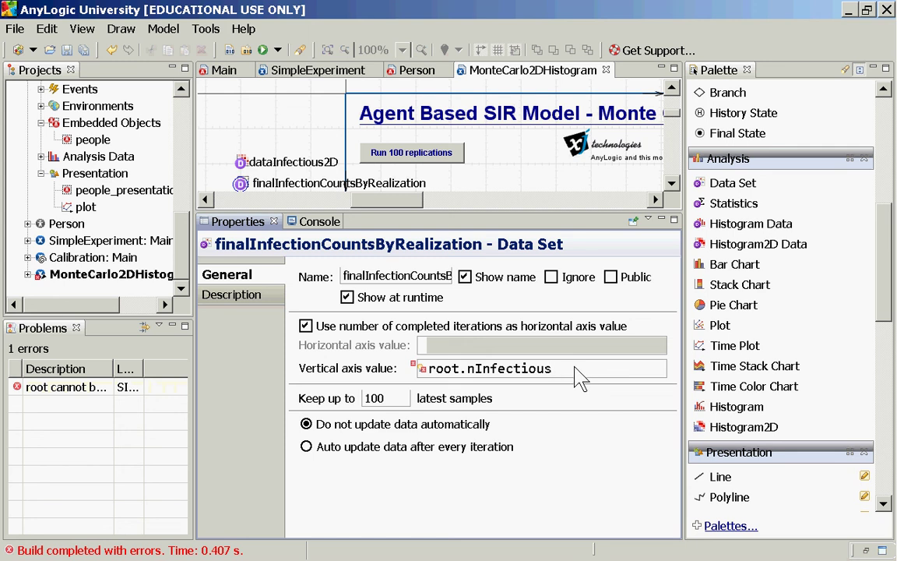
key(ctrl+a)
key(BackSpace)
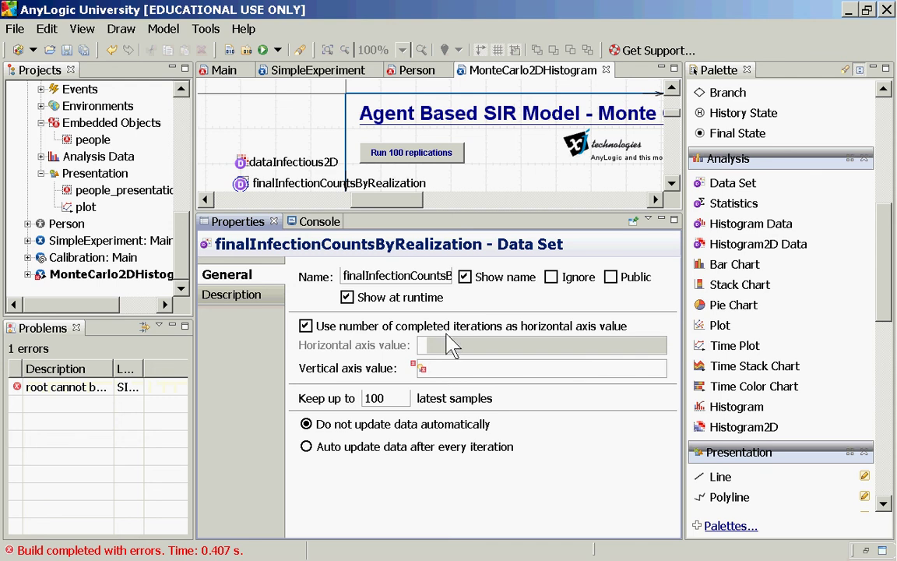
Step: Add a second line containing root.nInfectious to the MonteCarlo2DHistogram experiment's after-simulation-run code
click(234, 187)
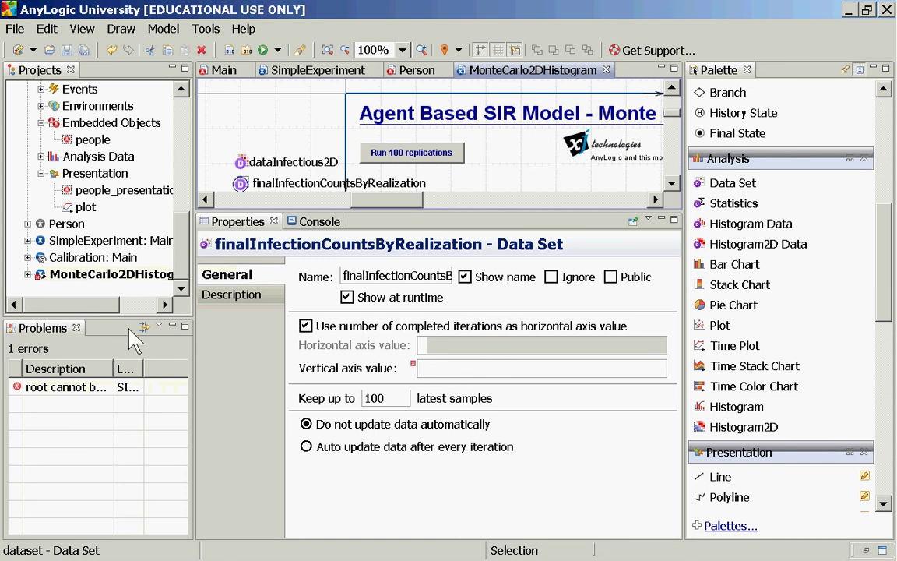
click(63, 276)
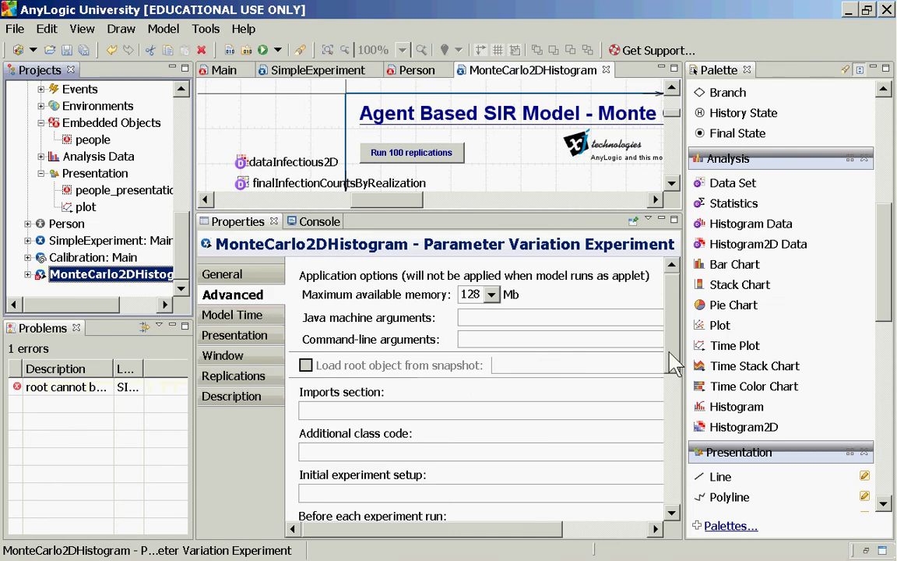
drag(670, 361, 672, 454)
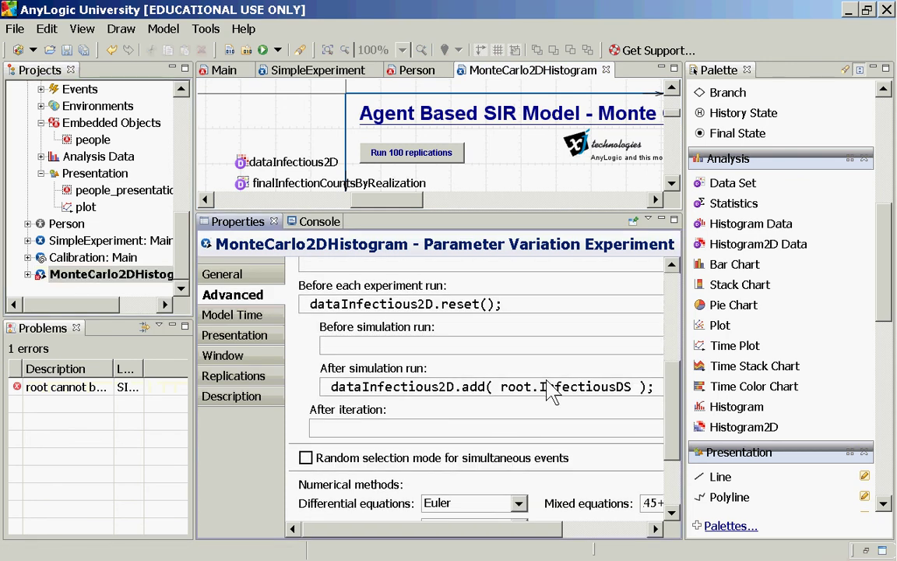
click(584, 393)
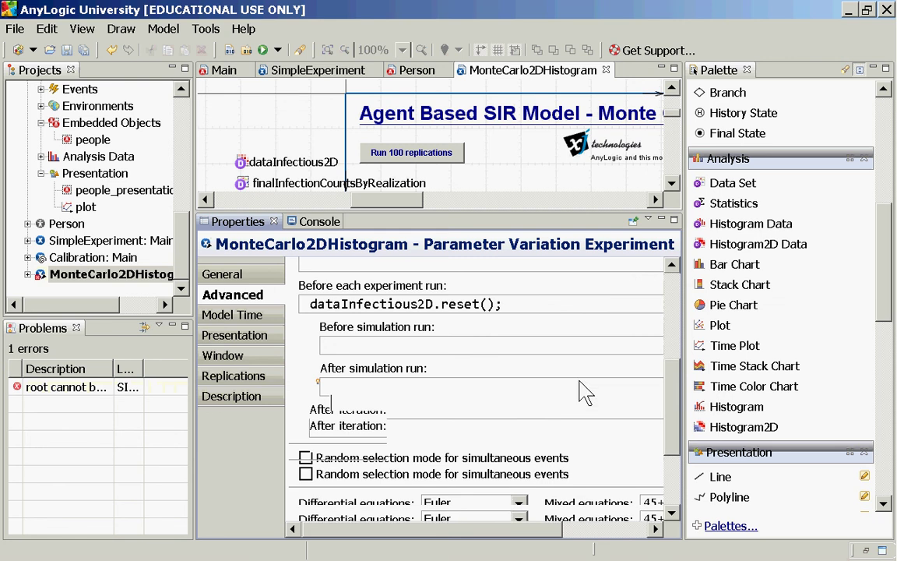
click(243, 185)
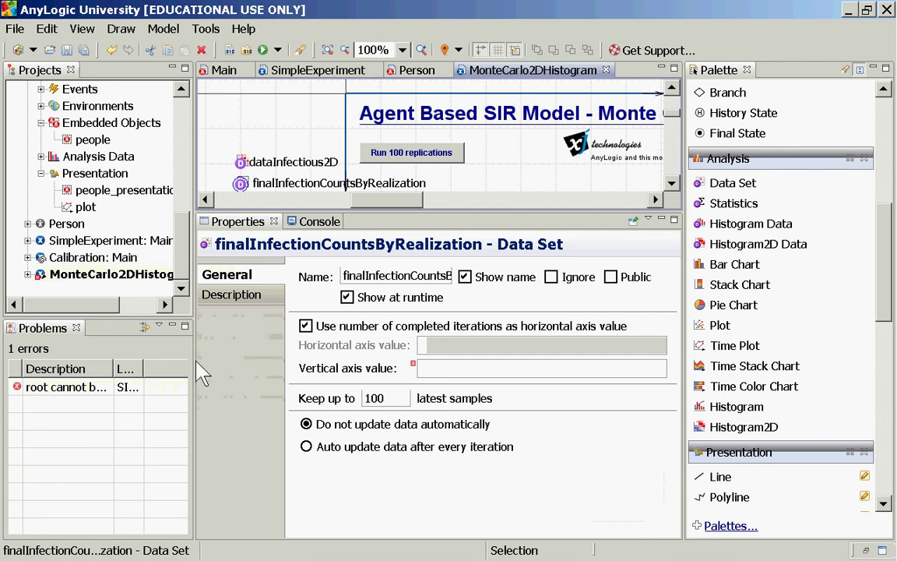
click(119, 277)
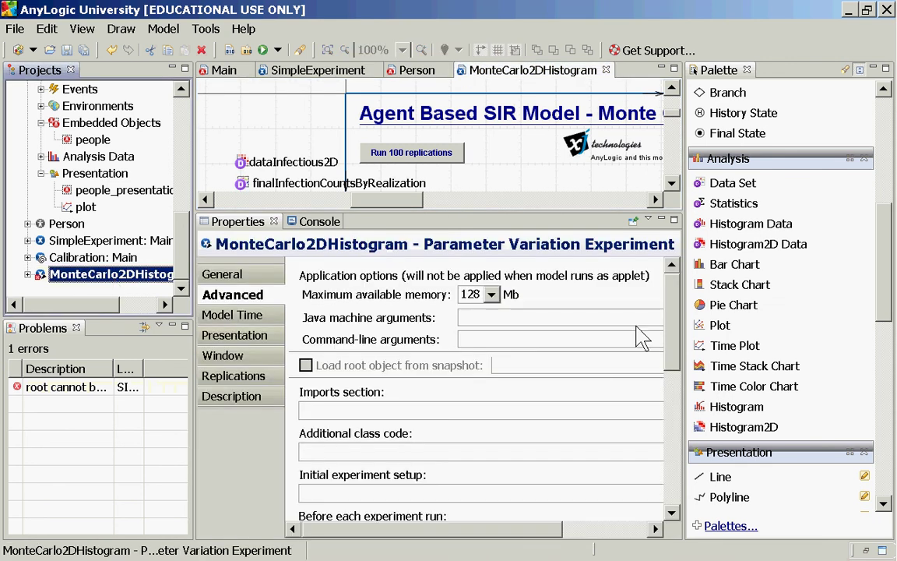
scroll(607, 388, down, 5)
scroll(607, 388, up, 2)
click(492, 419)
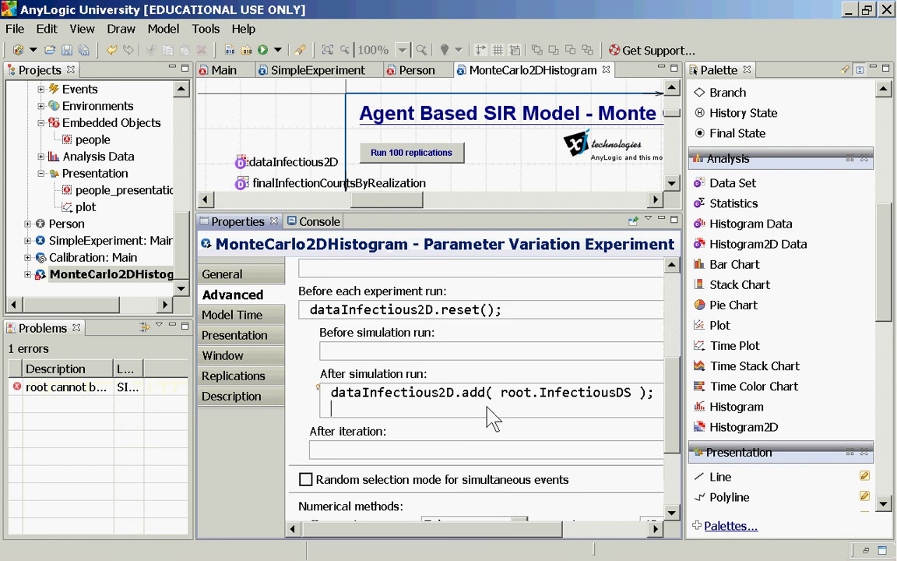
text(root.nInfectious)
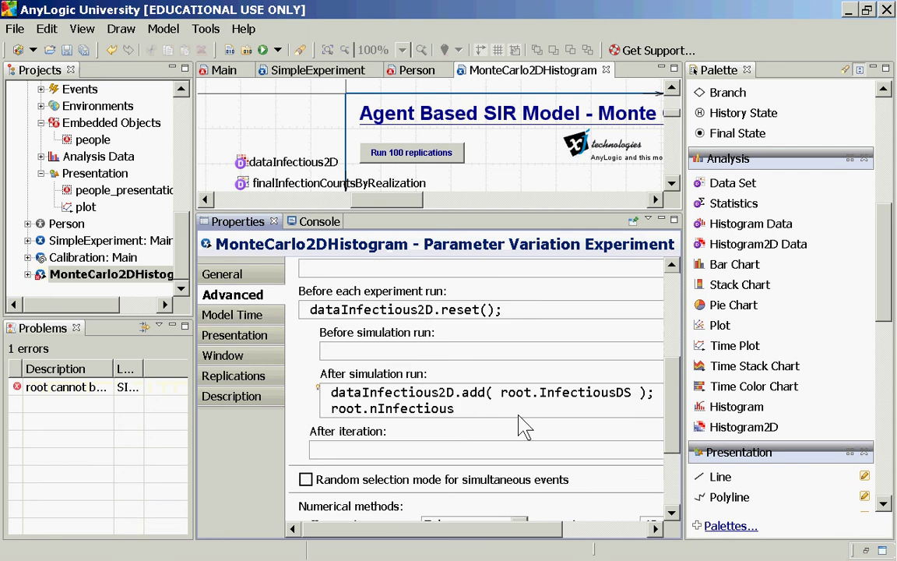
Step: Complete the second after-simulation-run line as finalInfectionCountsByRealization(root.nInfectious);
key(Home)
key(Left)
text(final)
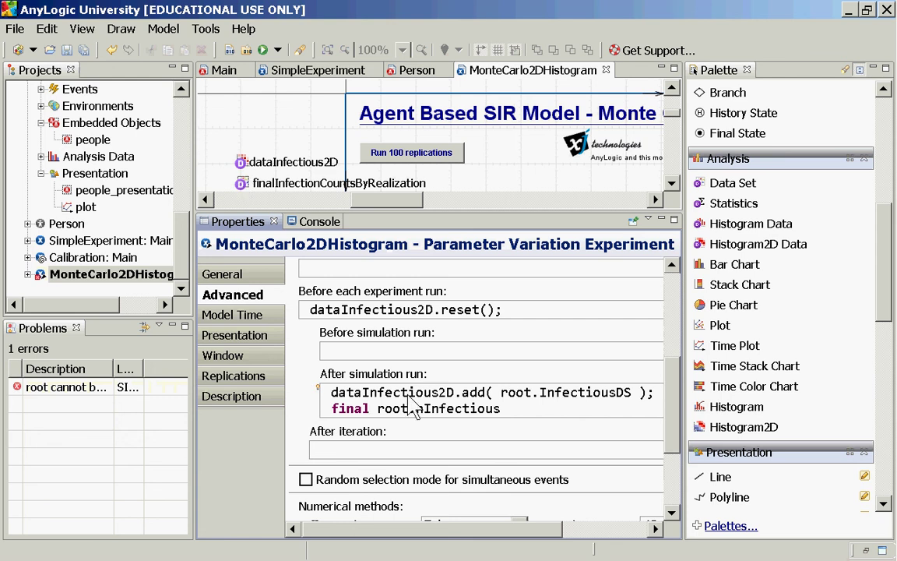
text(Inf)
key(ctrl+space)
key(Return)
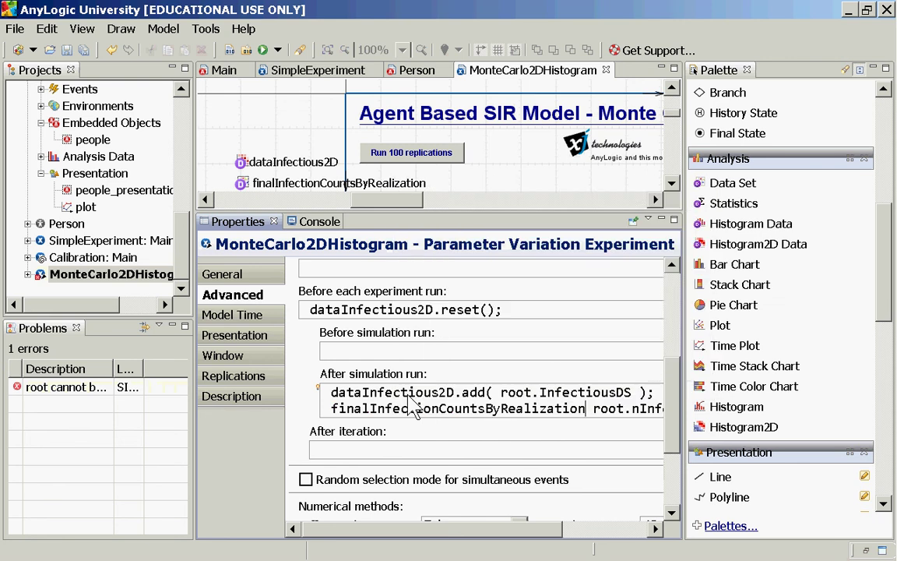
text(()
key(End)
text())
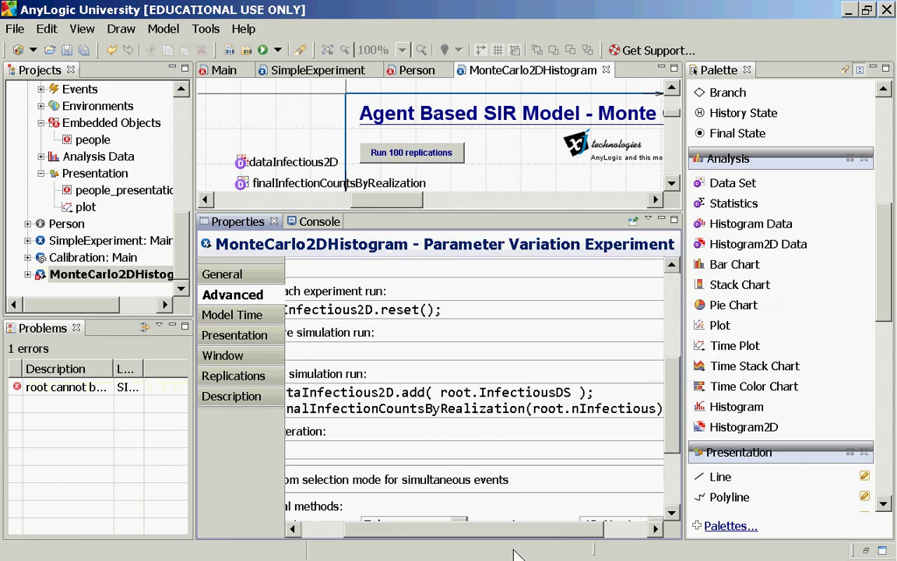
Step: Insert .add after finalInfectionCountsByRealization in the after-simulation-run code, and select its nInfectious argument
drag(501, 530, 442, 530)
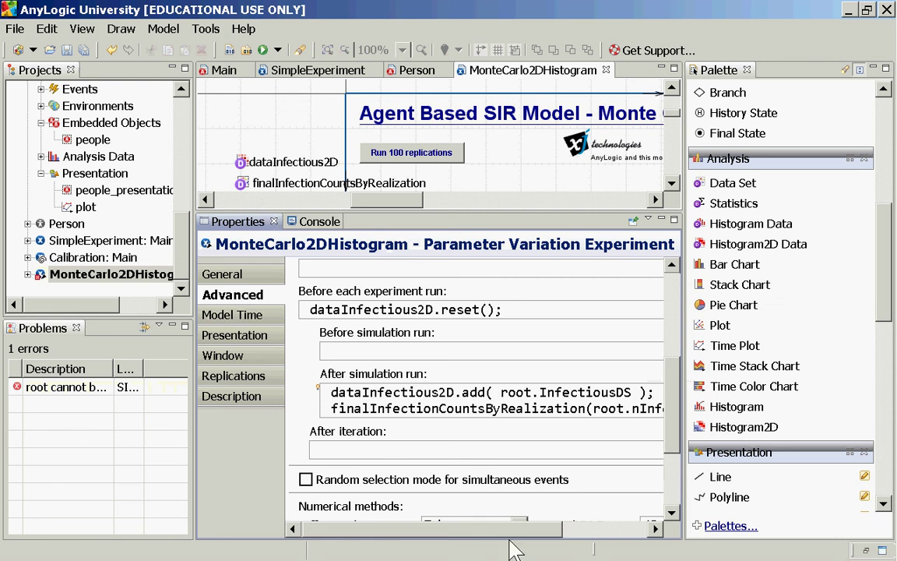
drag(508, 531, 573, 531)
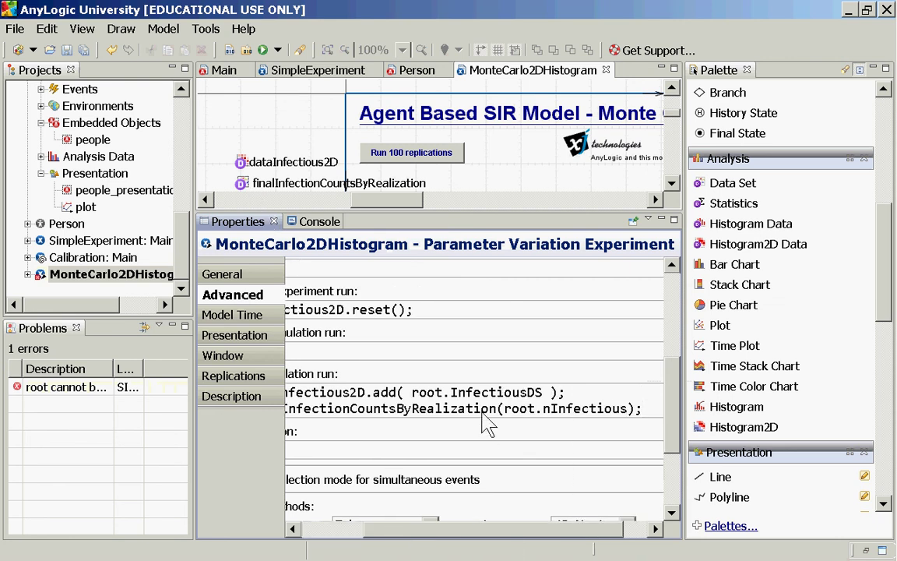
click(497, 410)
text(.add)
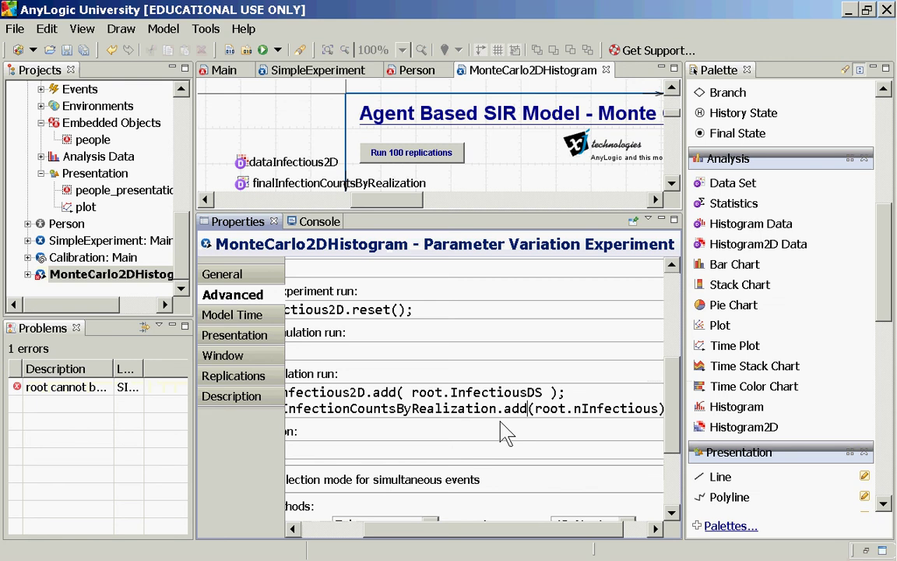
key(Escape)
drag(576, 529, 621, 529)
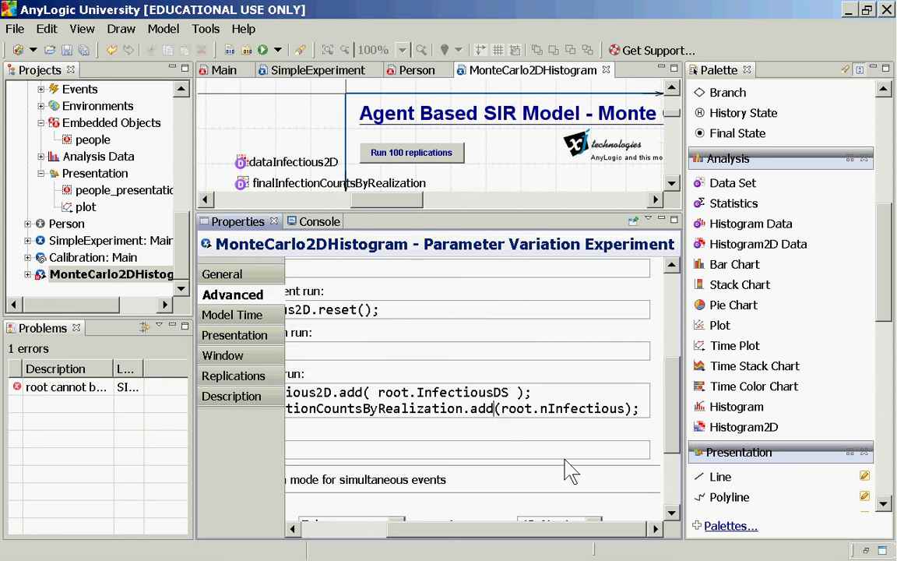
double_click(557, 411)
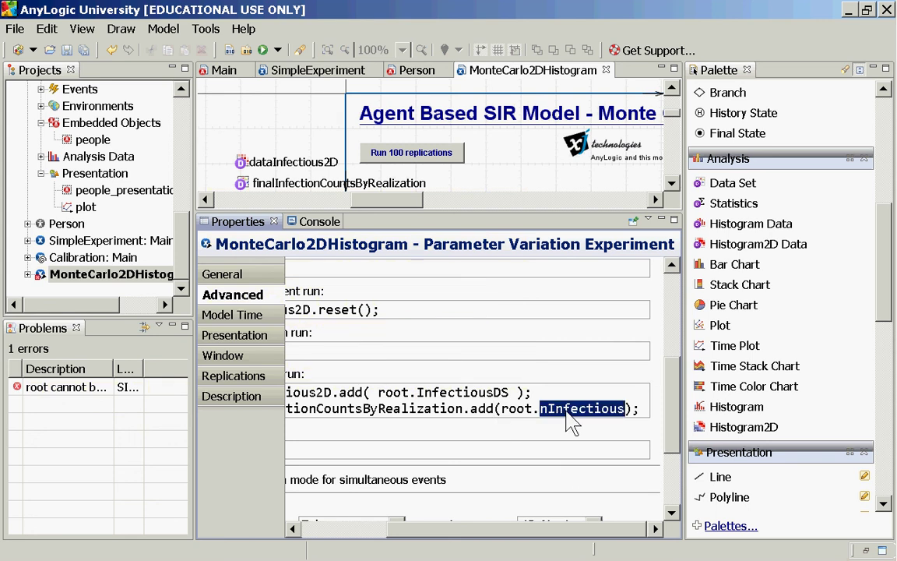
Step: Review the second after-simulation-run line, highlighting its root.nInfectious argument and the finalInfectionCountsByRealization data set receiving it
key(shift+Left)
key(shift+Left)
key(shift+Left)
key(shift+Left)
key(shift+Left)
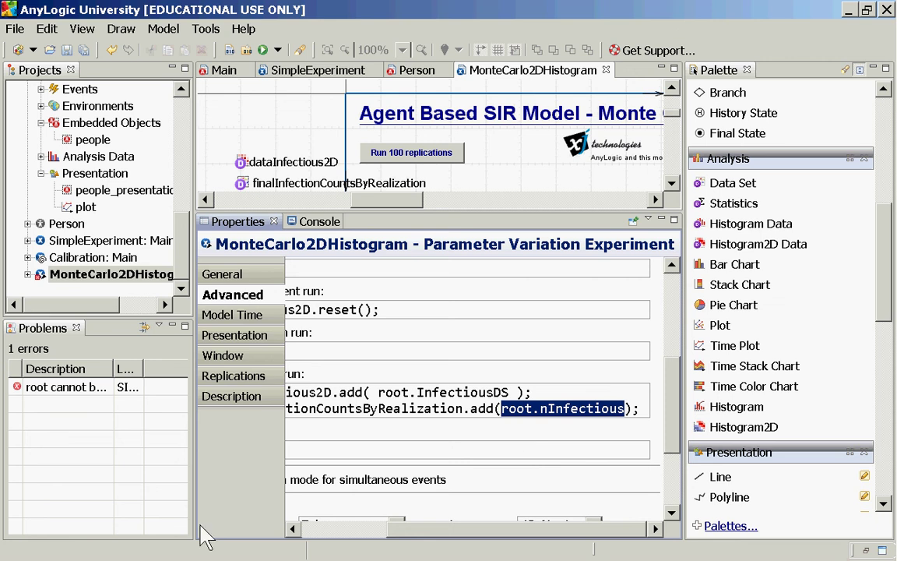
click(320, 529)
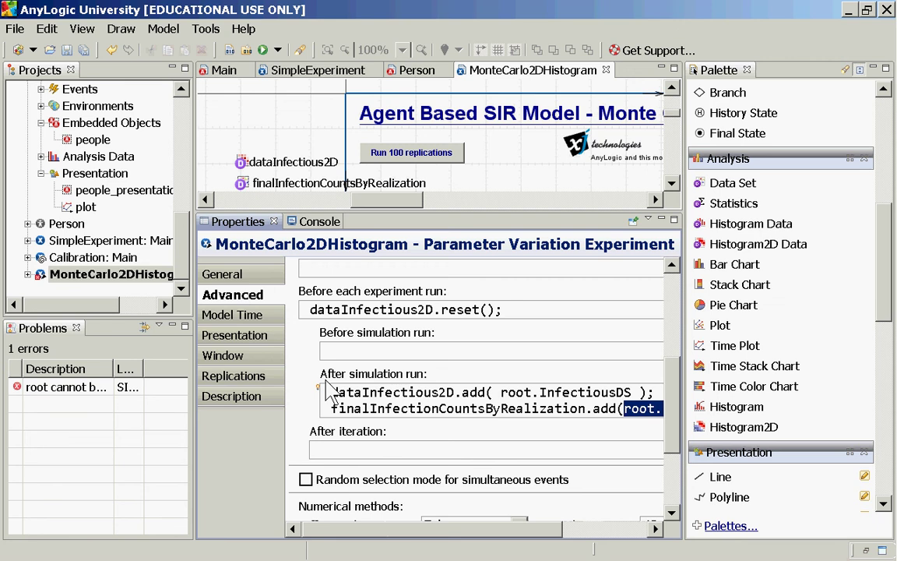
double_click(460, 408)
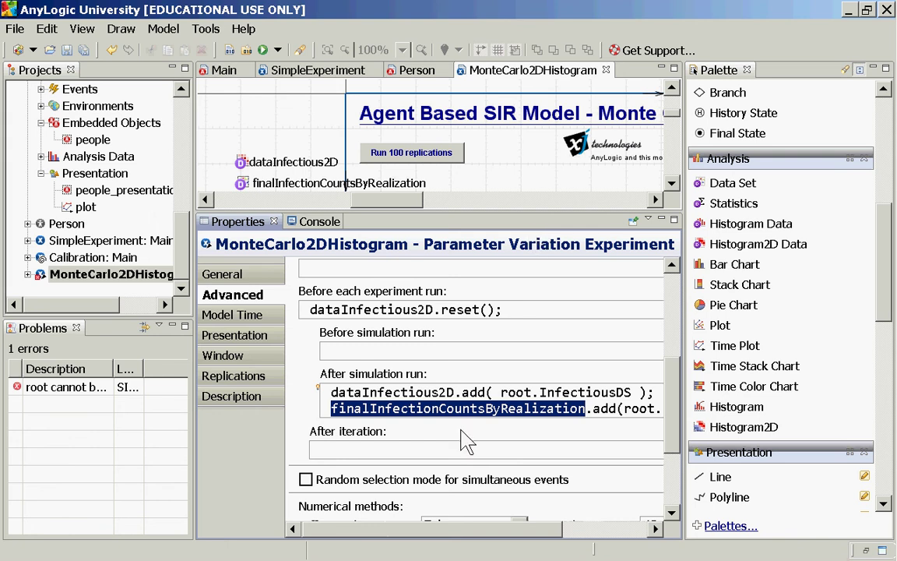
drag(520, 534, 454, 532)
Step: View the MonteCarlo2DHistogram experiment's replication settings, and switch to the PowerPoint slide distinguishing experiment, simulation and replication
click(117, 275)
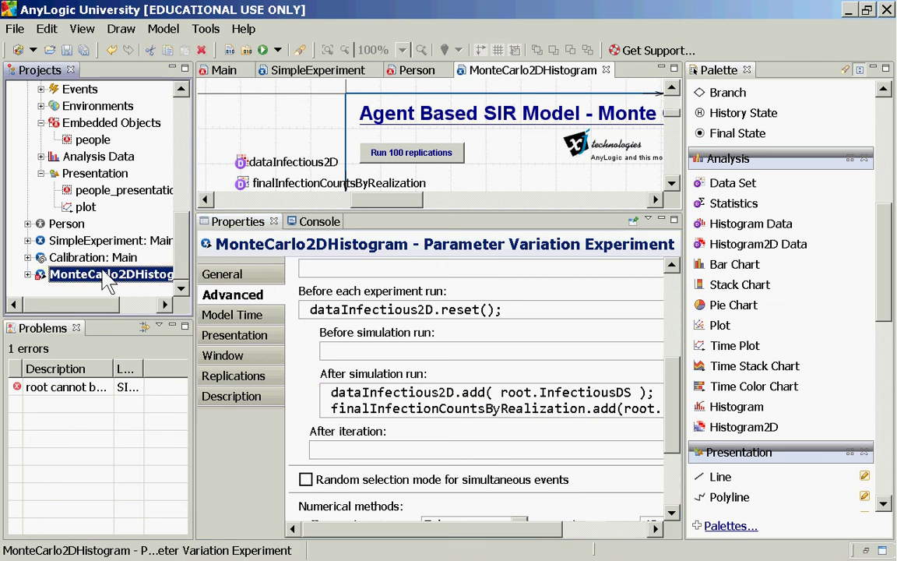
click(215, 376)
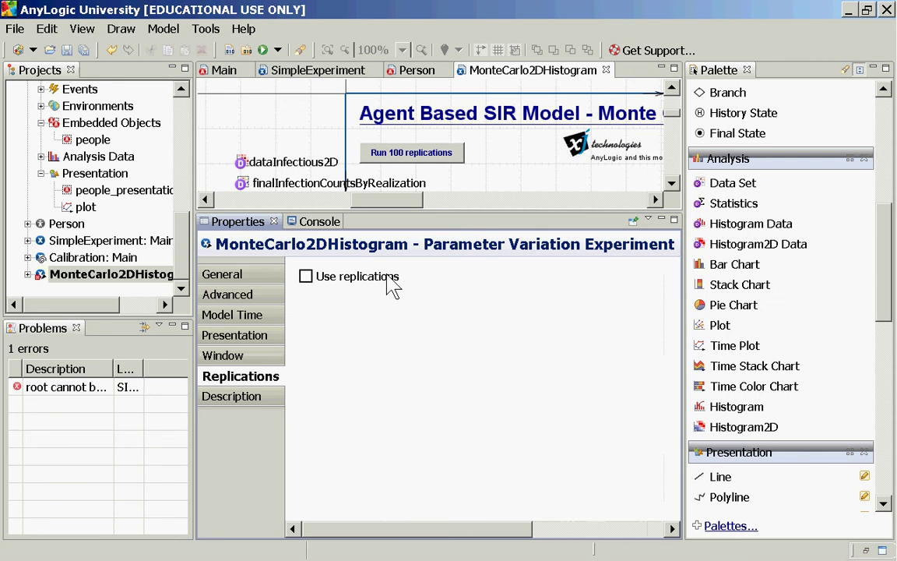
key(alt+Tab)
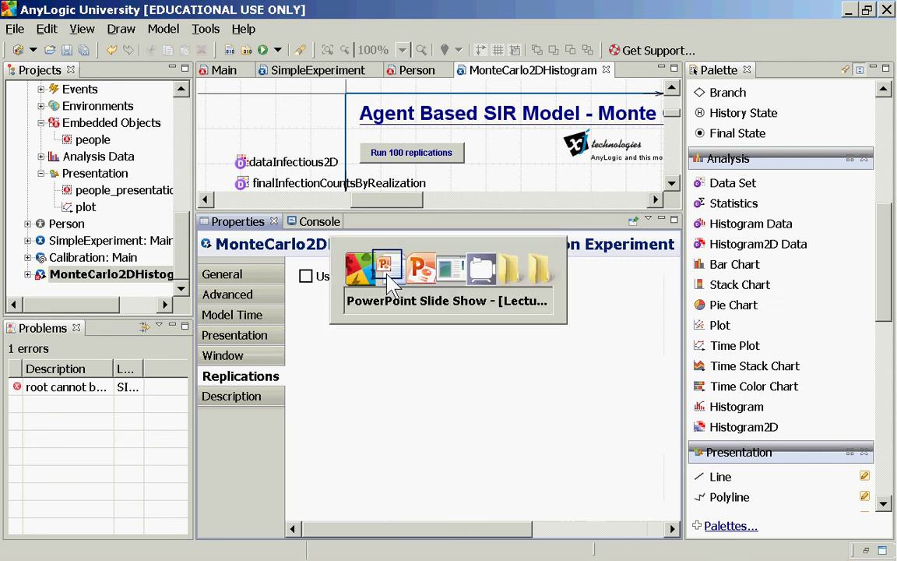
key(Left)
key(Left)
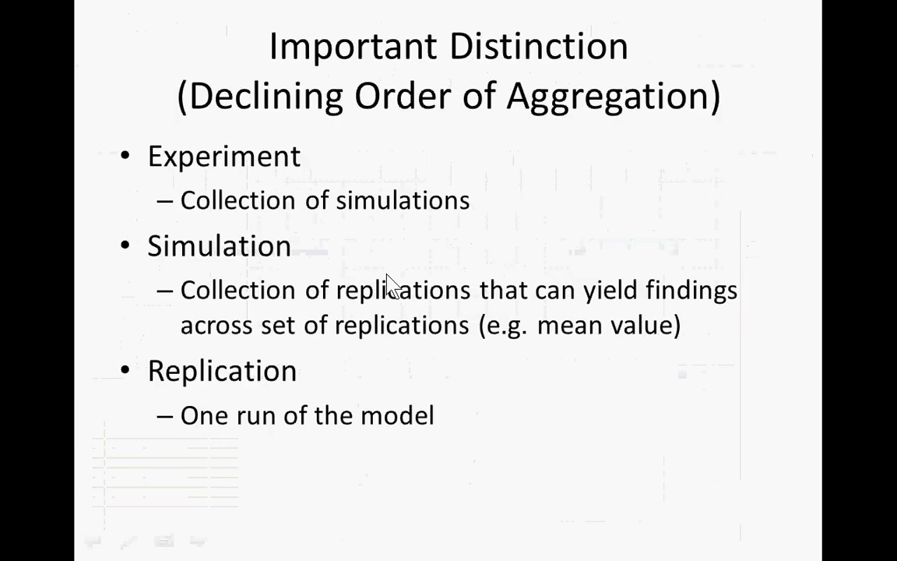
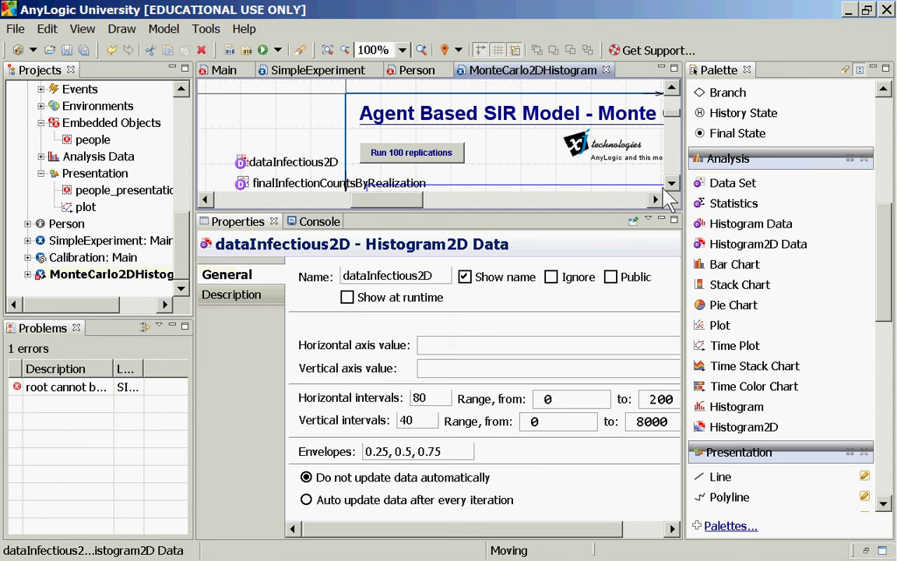
Step: Launch the MonteCarlo2DHistogram experiment and close its simulation window without starting the replications
scroll(611, 183, down, 2)
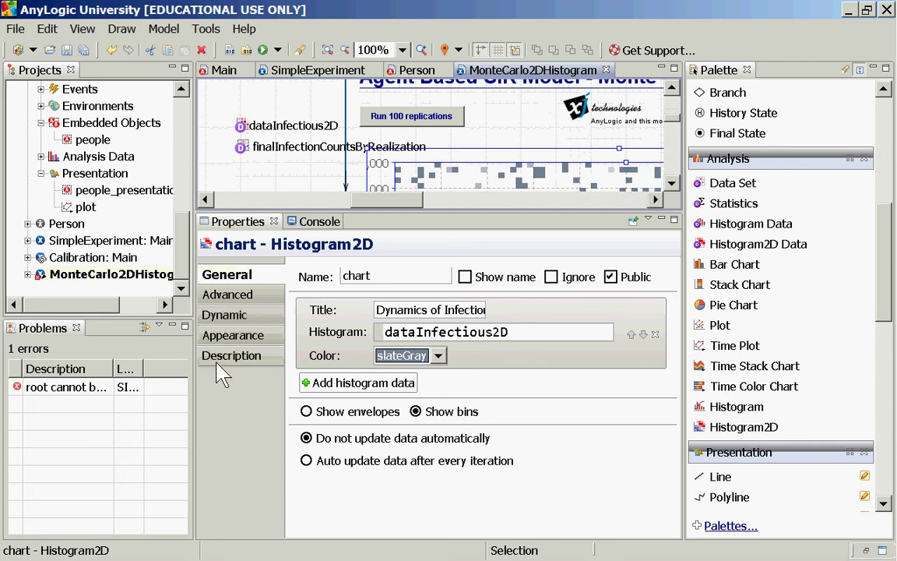
click(121, 279)
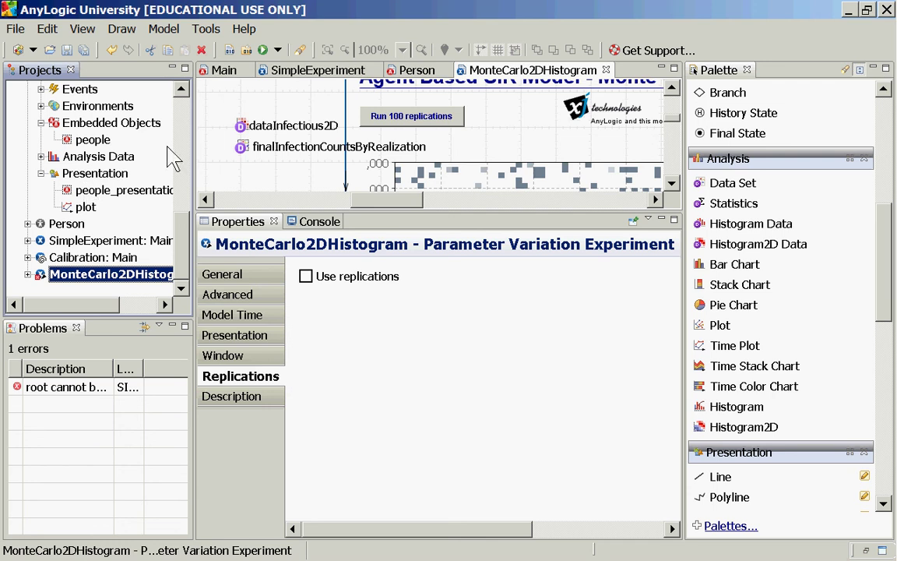
right_click(147, 279)
click(199, 482)
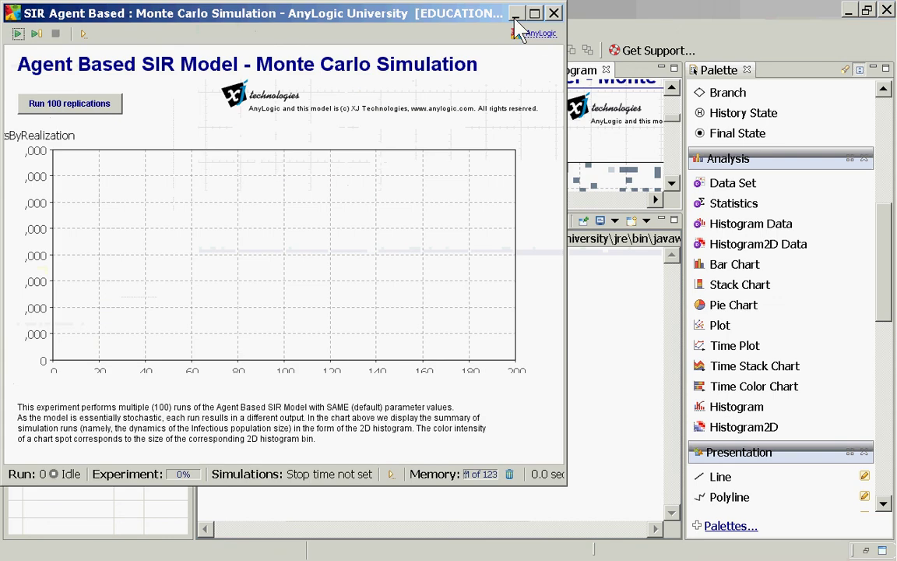
click(555, 14)
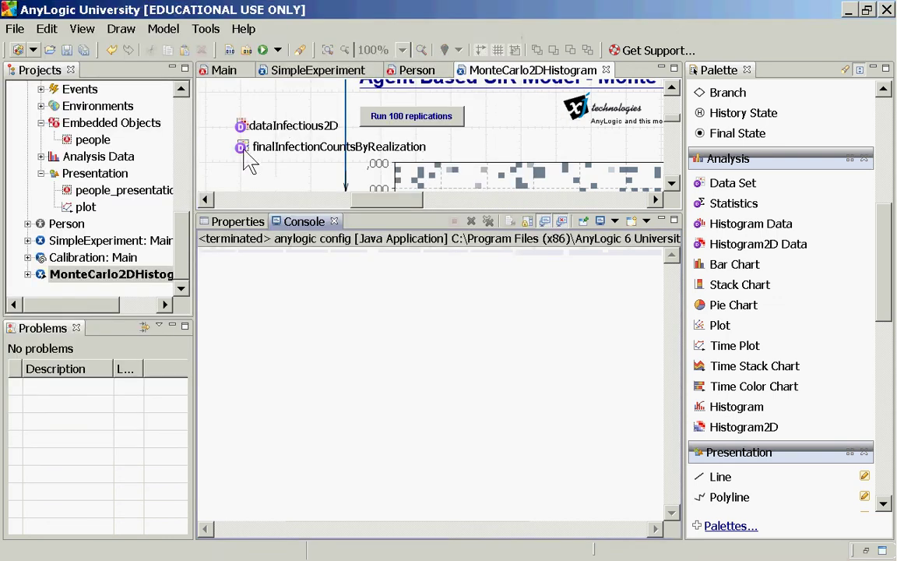
Step: Move the finalInfectionCountsByRealization data set to just above the 2D histogram chart, and run the experiment's 100 replications
drag(427, 148, 580, 148)
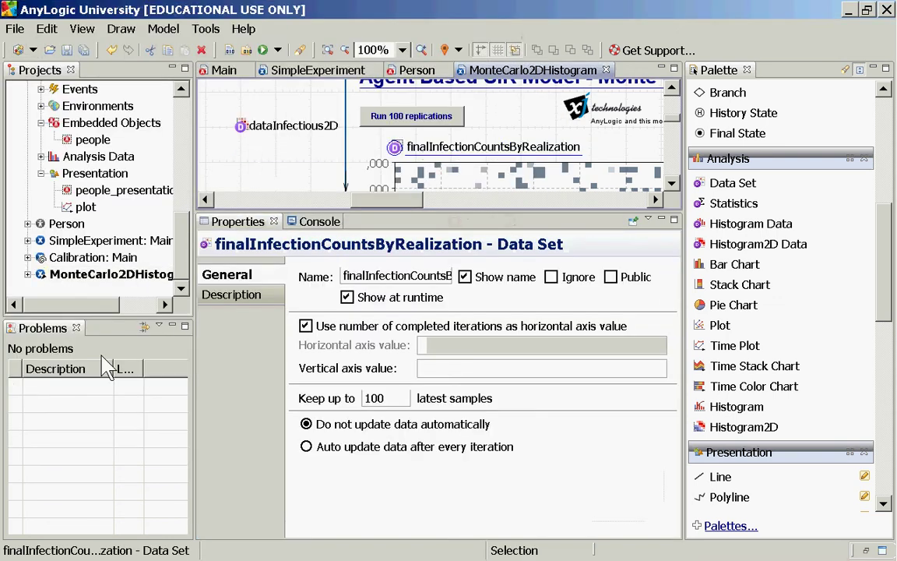
click(97, 275)
right_click(97, 274)
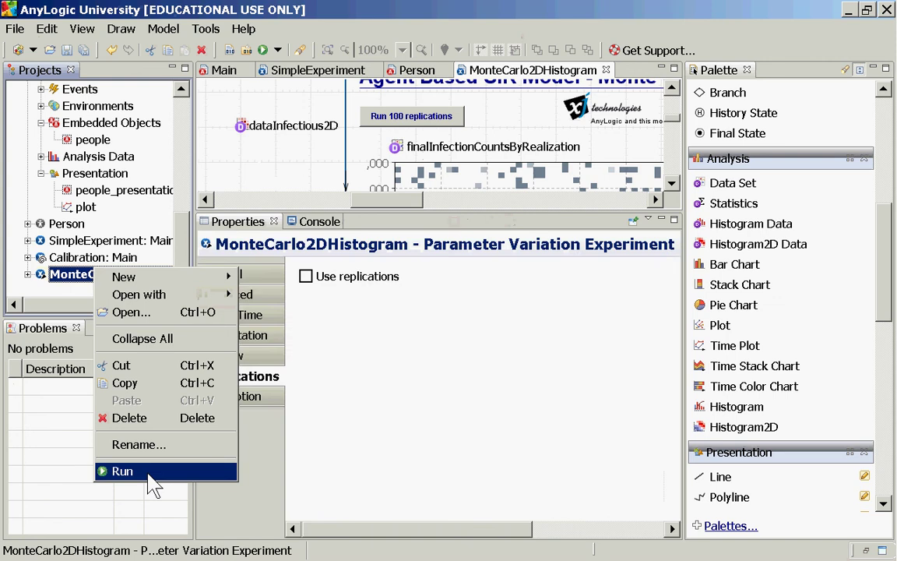
click(156, 472)
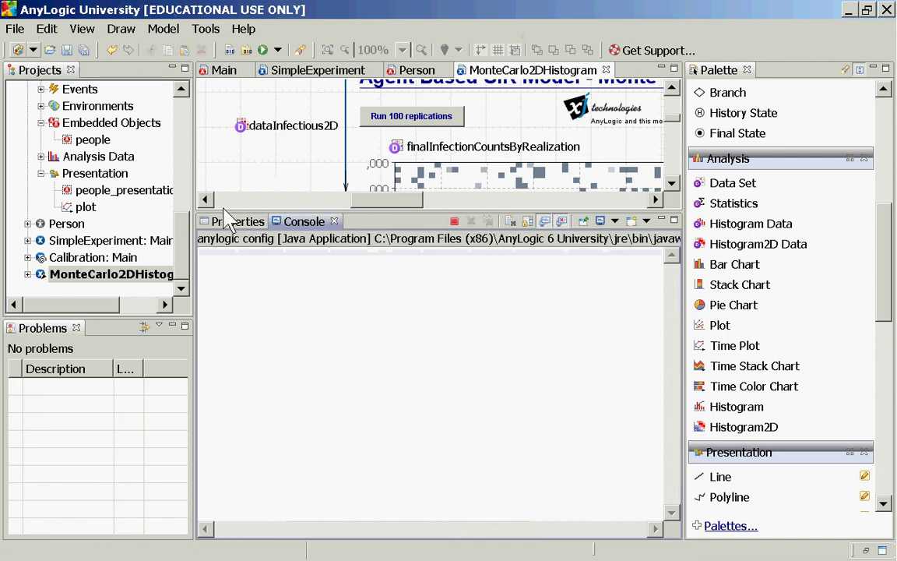
click(74, 104)
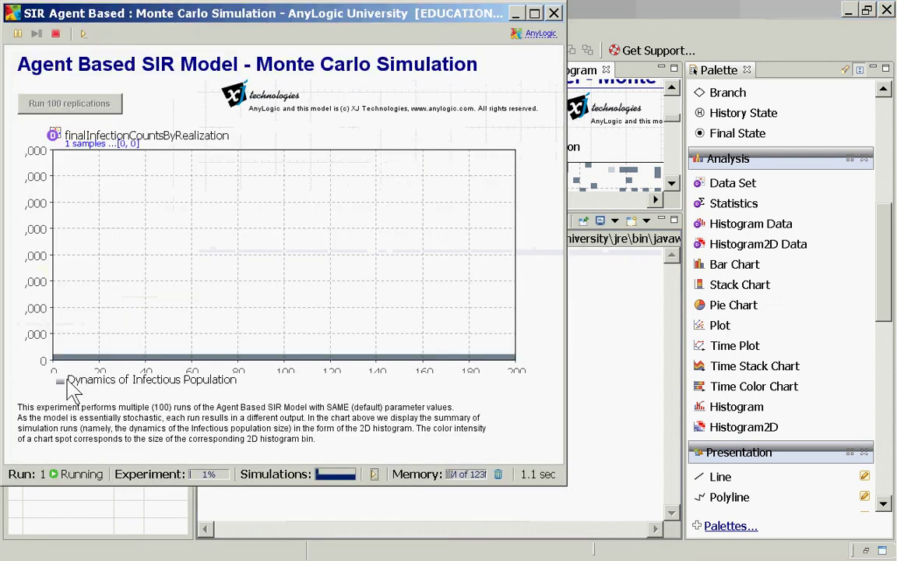
Step: Inspect the values recorded in finalInfectionCountsByRealization in an enlarged inspection pop-up, and close the simulation window
click(53, 135)
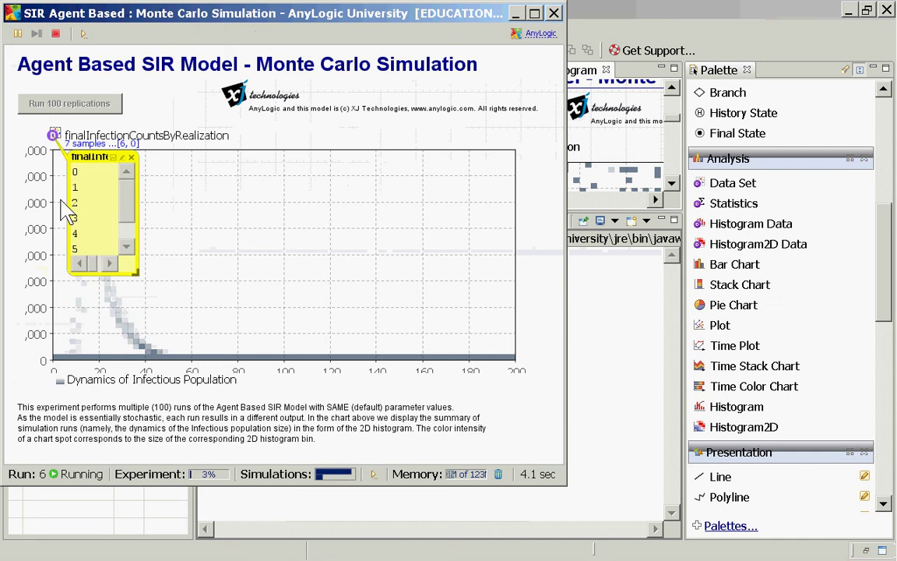
drag(127, 275, 564, 354)
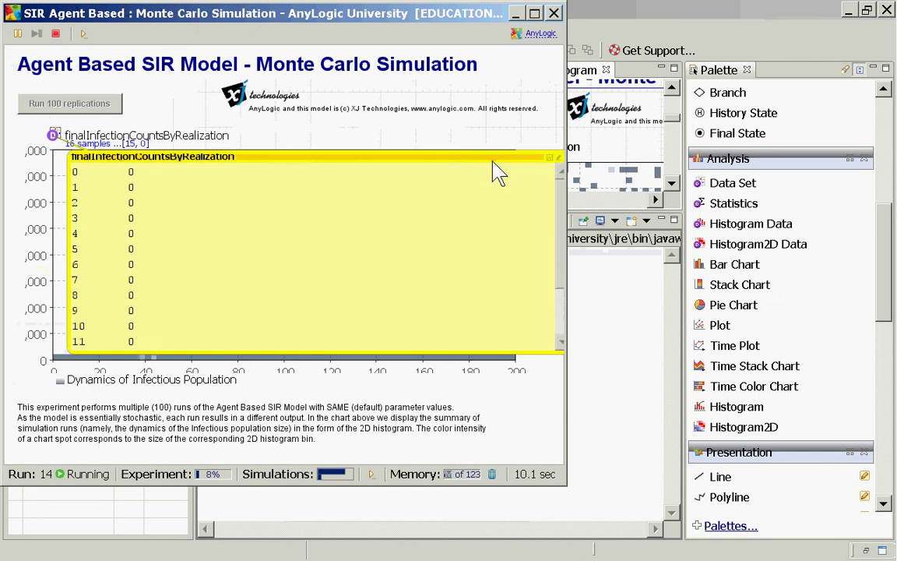
drag(493, 162, 390, 152)
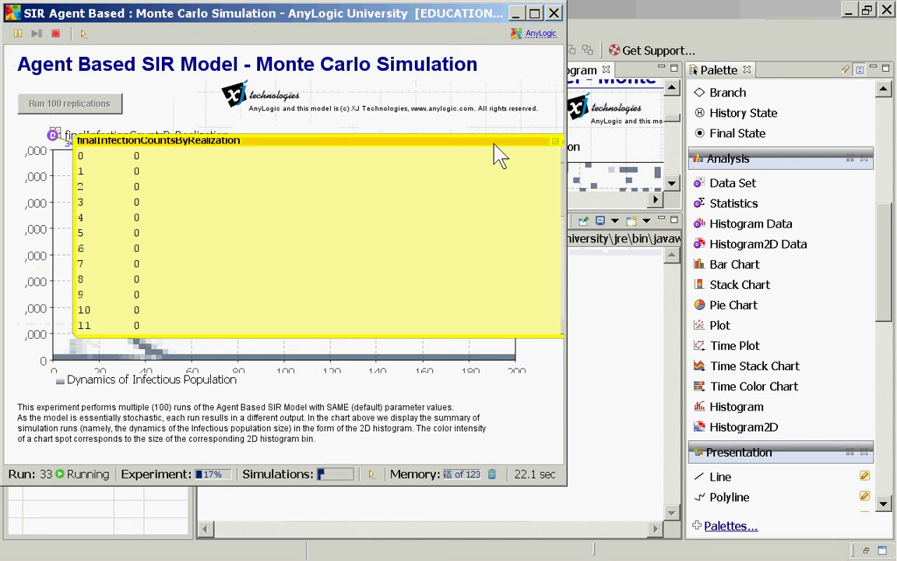
drag(499, 153, 301, 186)
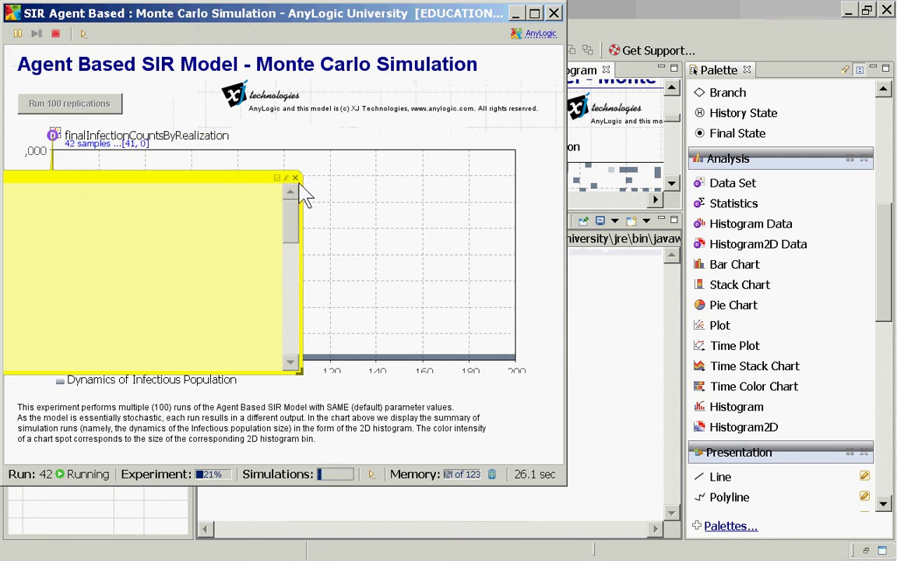
click(296, 179)
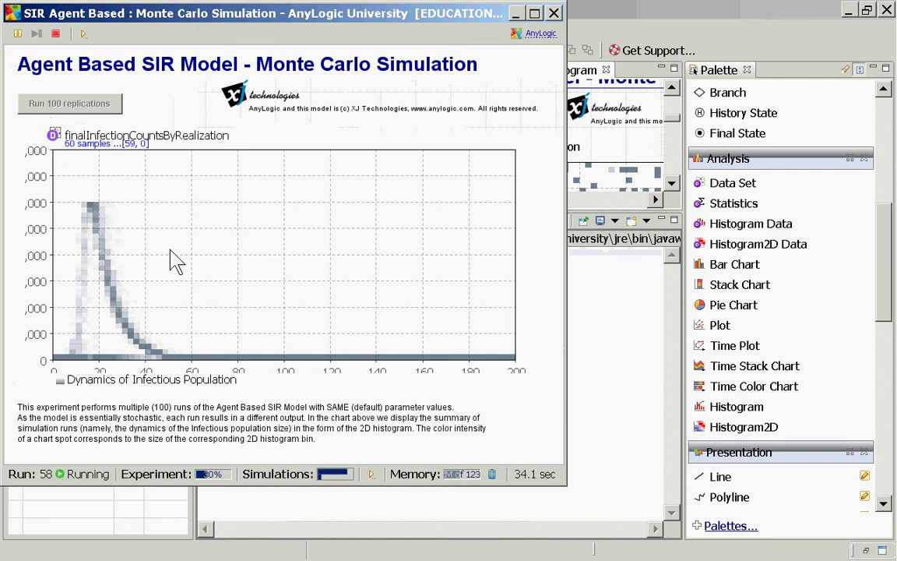
click(554, 12)
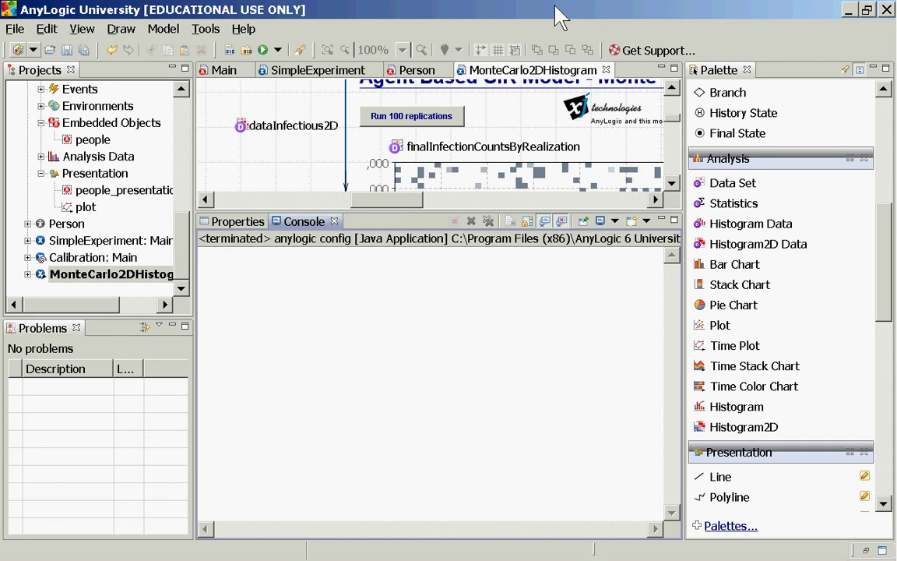
Step: Switch to the PowerPoint slide show and review the slide on accumulating the Histogram2D dataset from other datasets
key(alt+Tab)
key(alt+Tab)
key(alt+Tab)
key(alt+Tab)
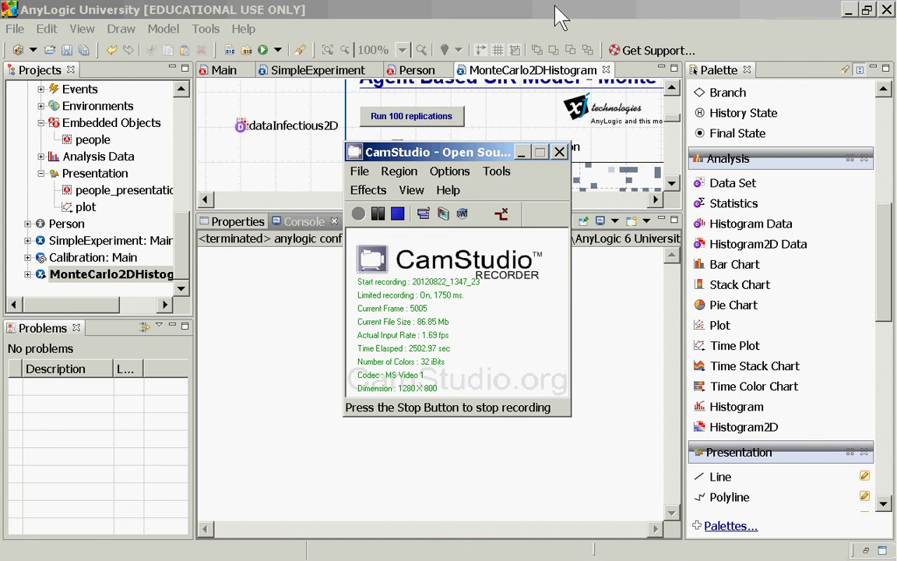
click(220, 11)
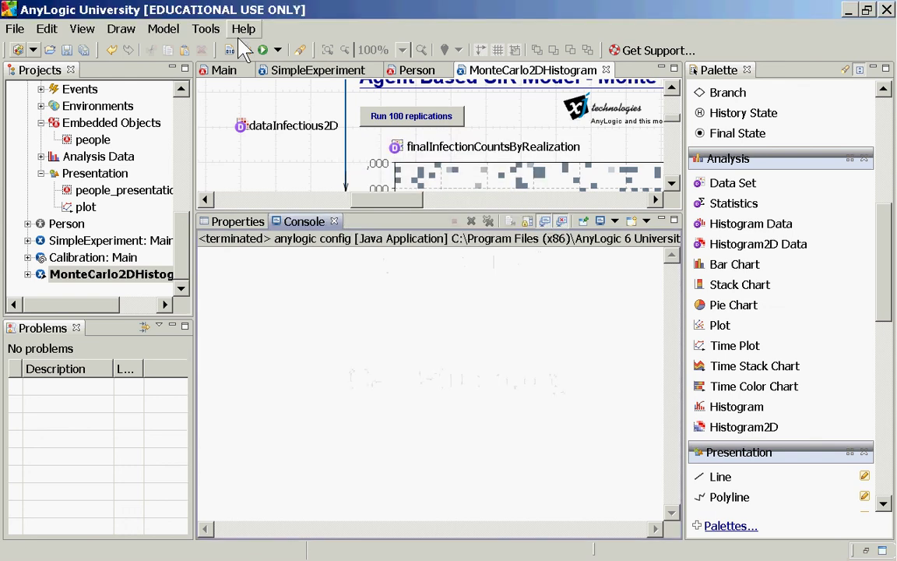
key(alt+Tab)
key(alt+Tab)
key(alt+Tab)
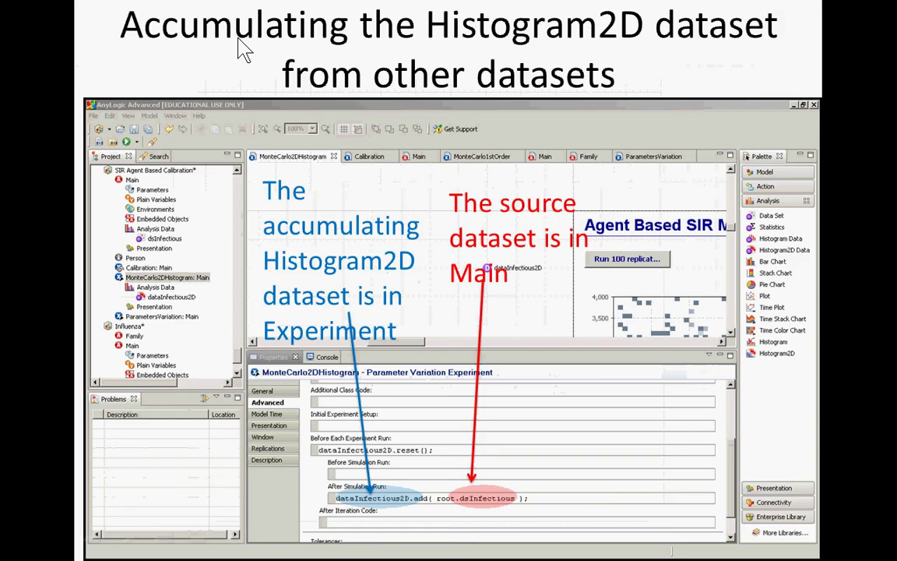
key(Right)
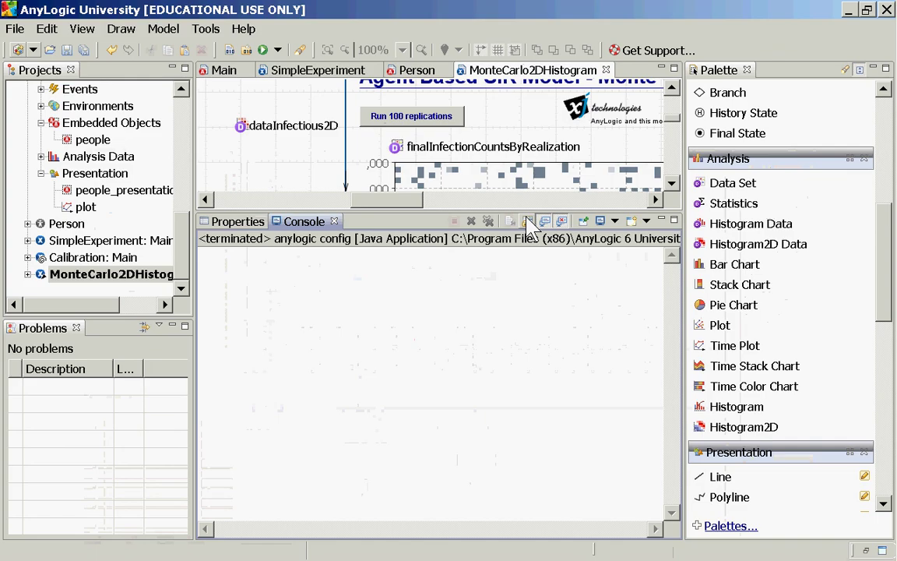
Step: Check which histogram data the experiment's 2D histogram chart displays, and return to the MonteCarlo2DHistogram experiment's properties
click(498, 191)
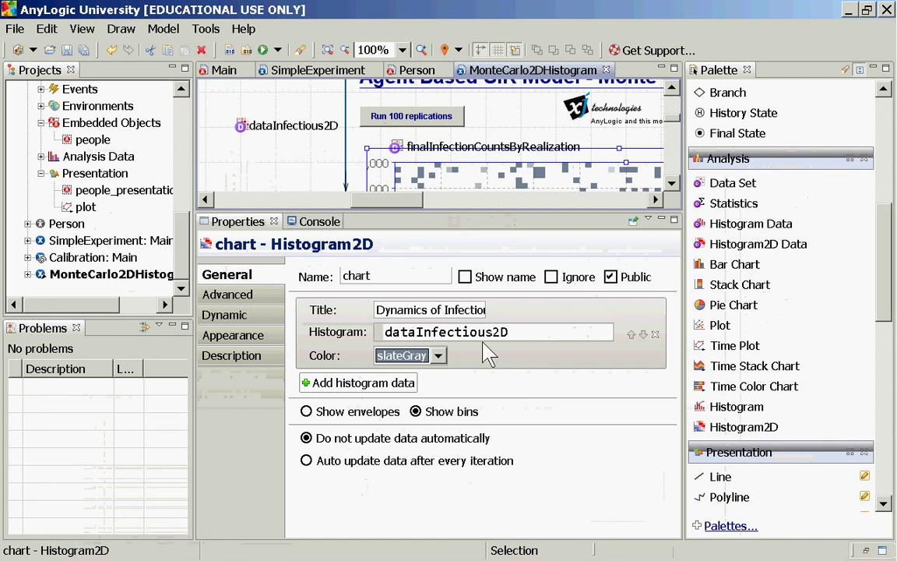
drag(529, 333, 359, 342)
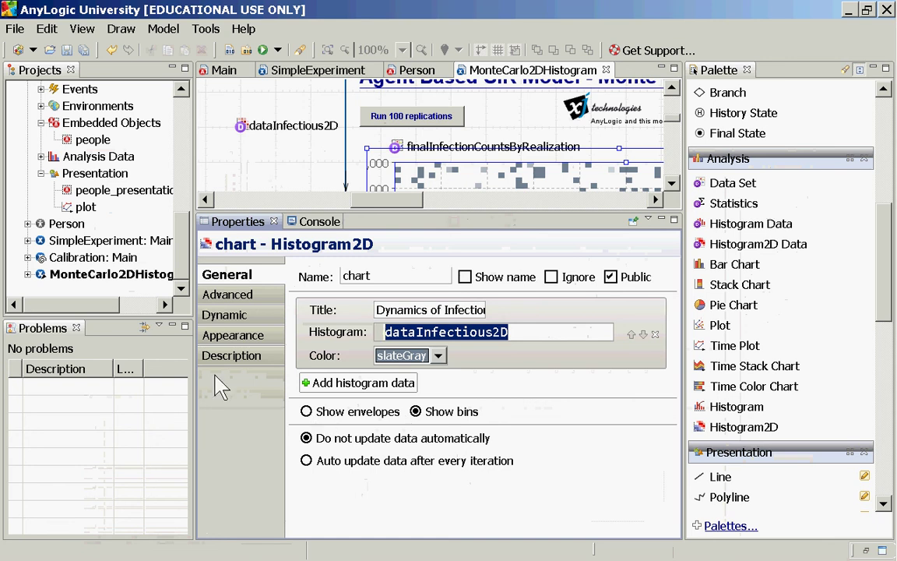
click(109, 275)
right_click(109, 275)
click(374, 206)
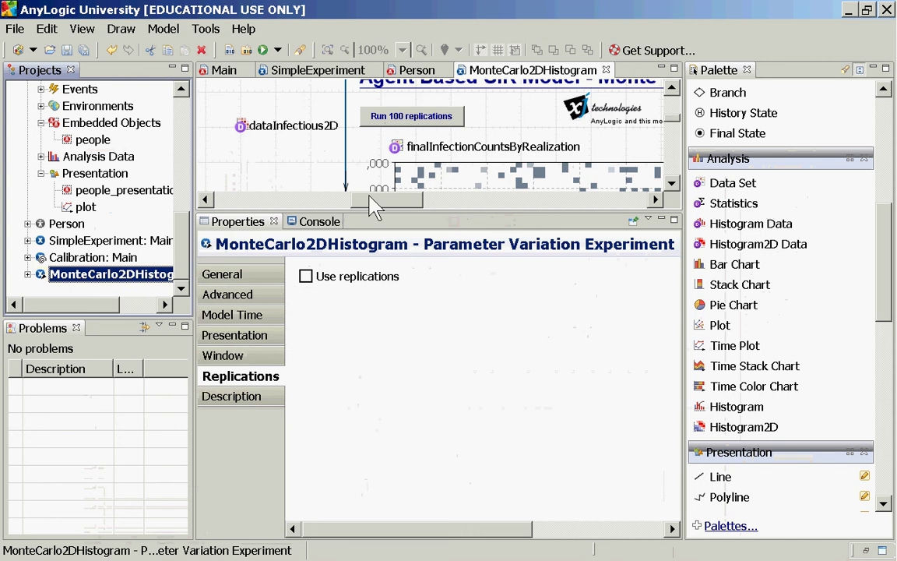
Step: Set the MonteCarlo2DHistogram experiment's 2D histogram chart to show envelopes instead of bins
click(502, 179)
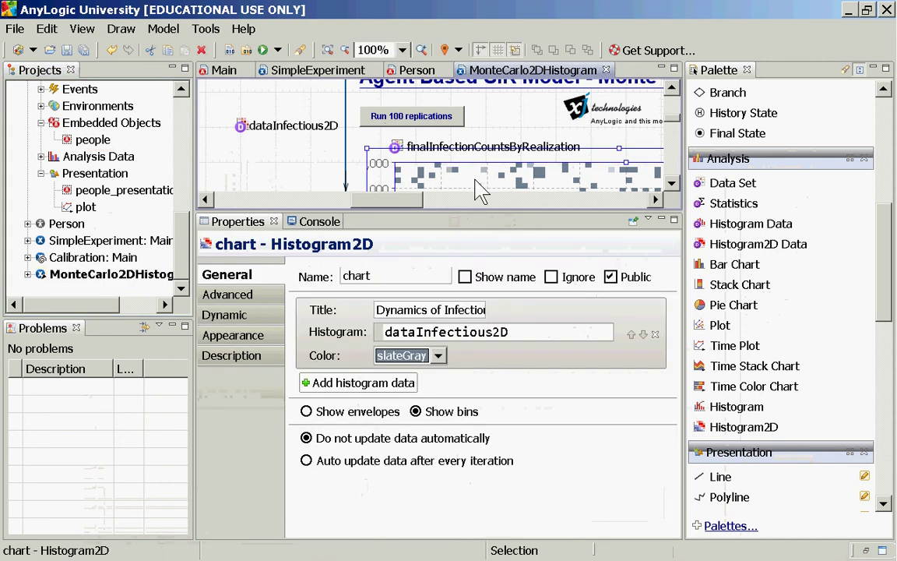
click(307, 415)
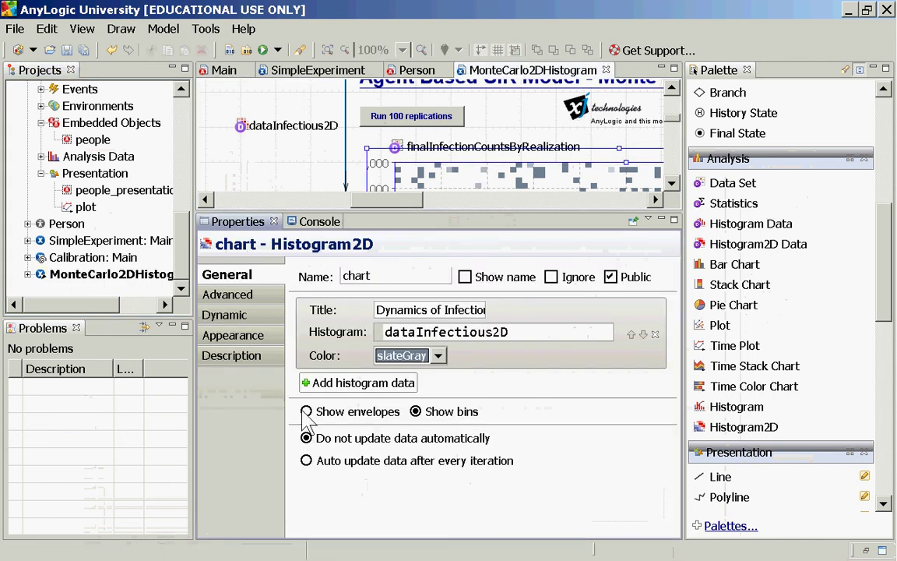
click(306, 412)
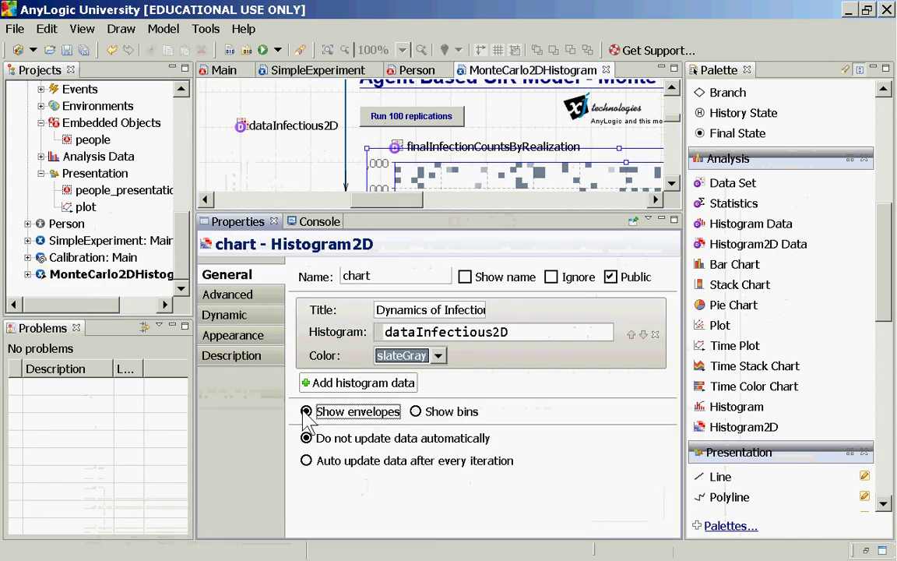
Step: Run the MonteCarlo2DHistogram experiment's 100 replications to view the infectious population envelopes, and leave the simulation window
right_click(101, 279)
click(125, 482)
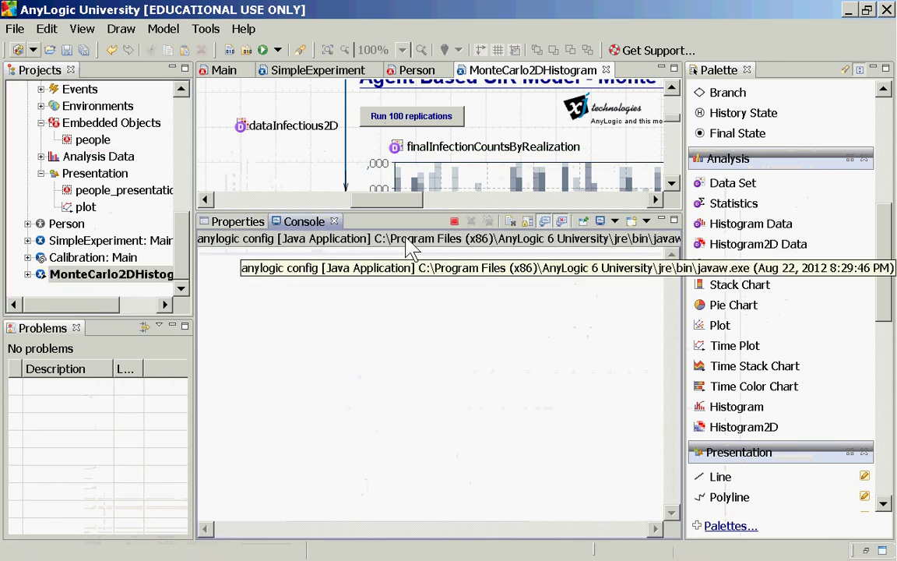
click(70, 103)
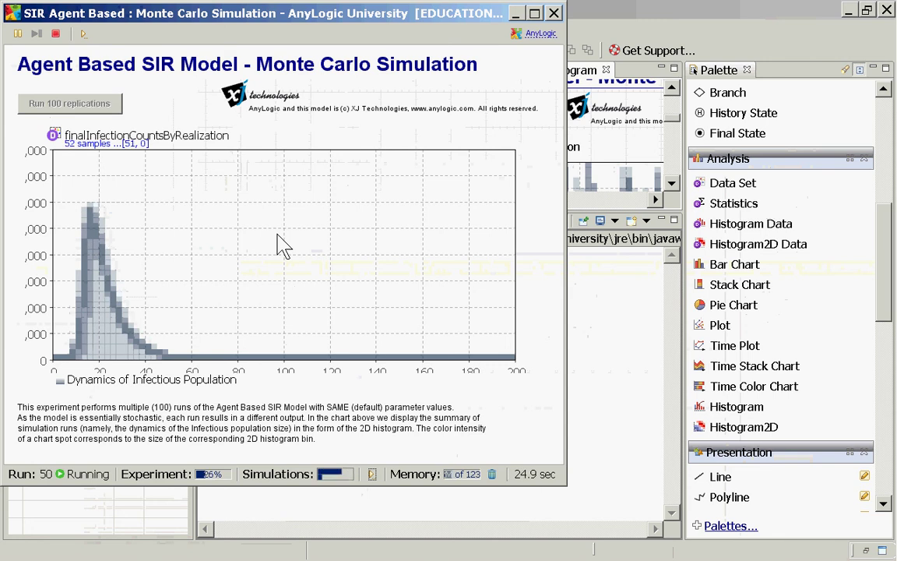
click(627, 11)
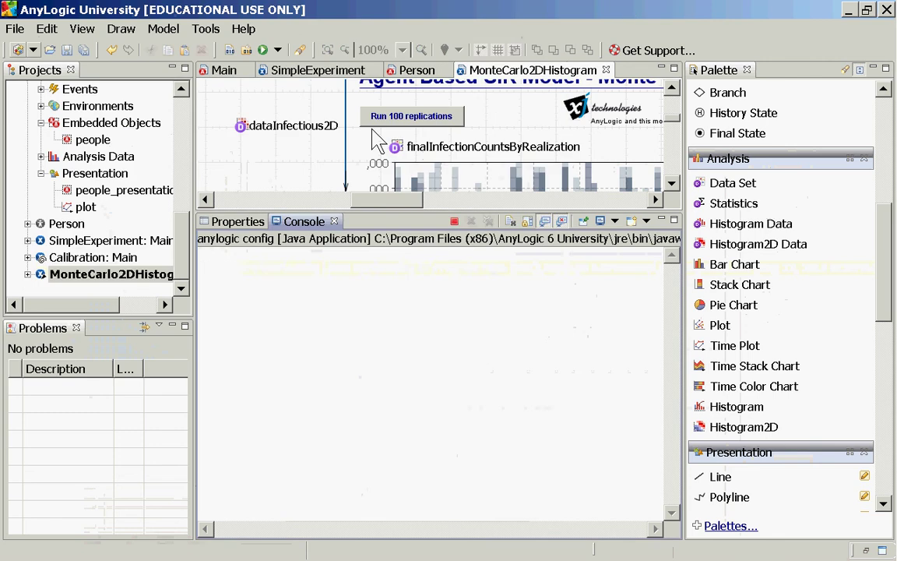
Step: Open the properties of the dataInfectious2D histogram data and examine which fractiles its envelopes are defined by
click(437, 159)
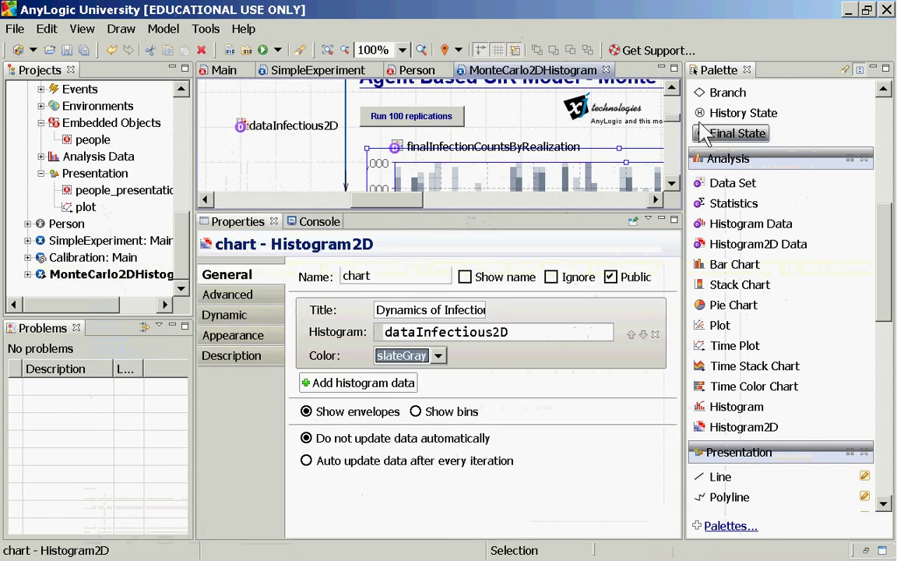
click(671, 92)
click(671, 91)
click(671, 92)
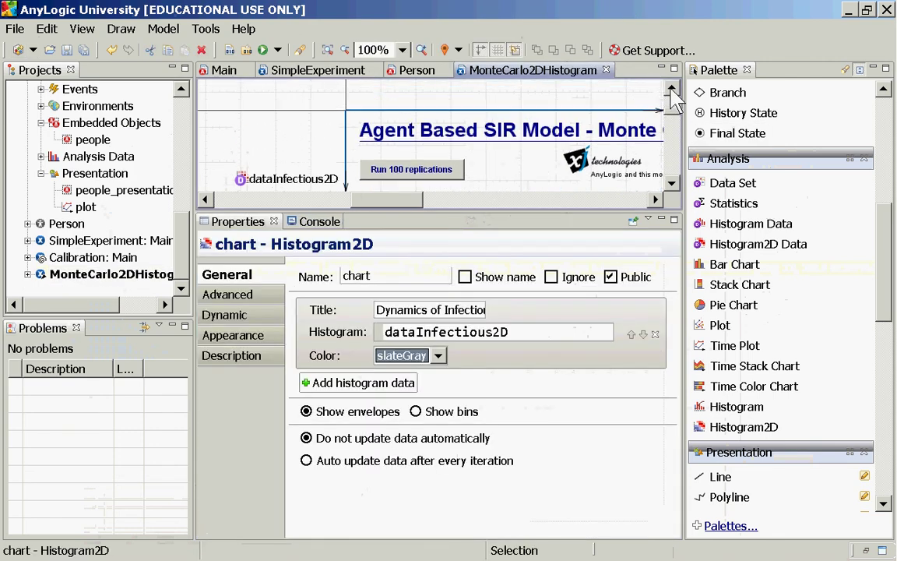
click(241, 180)
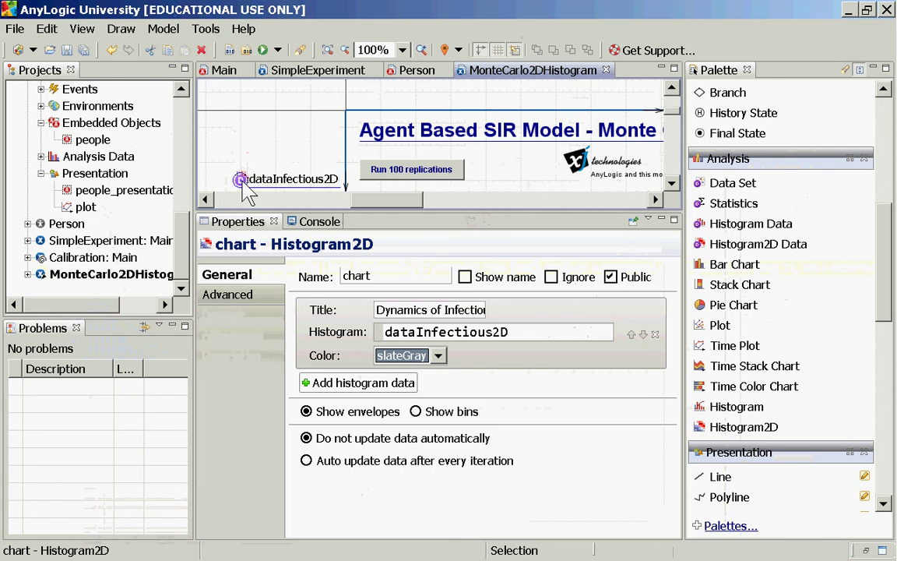
click(381, 453)
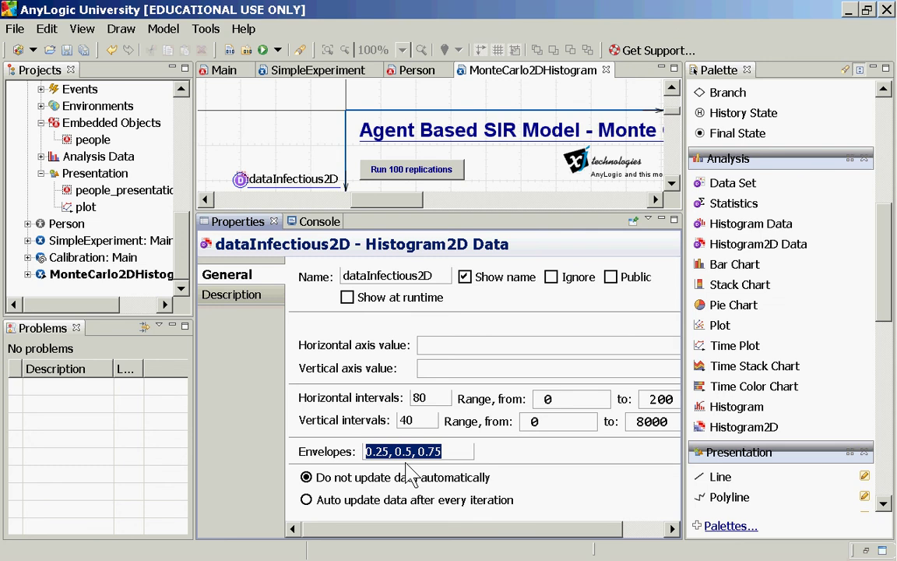
Step: Switch to the running Monte Carlo simulation window and examine the envelopes in the infectious population chart
key(alt+Tab)
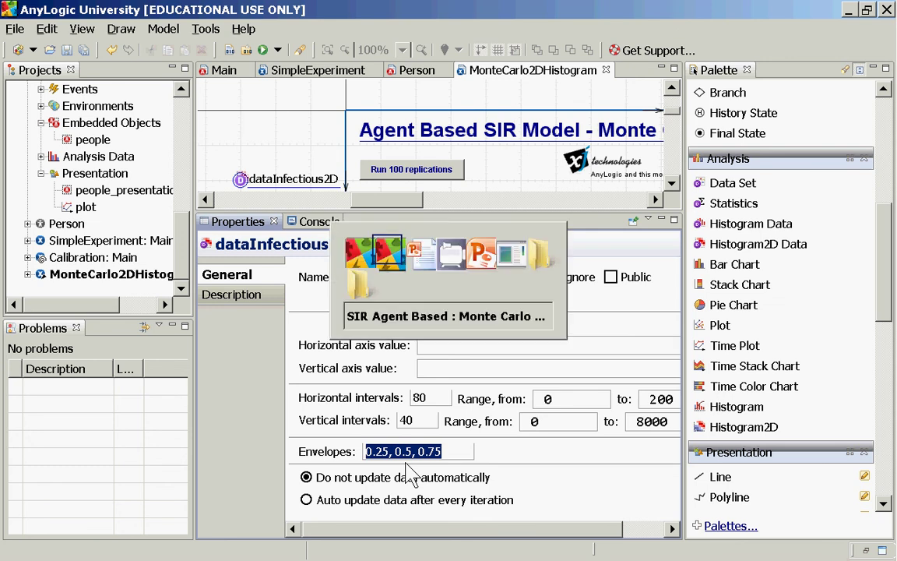
key(alt+Tab)
key(alt+Tab)
key(alt+Tab)
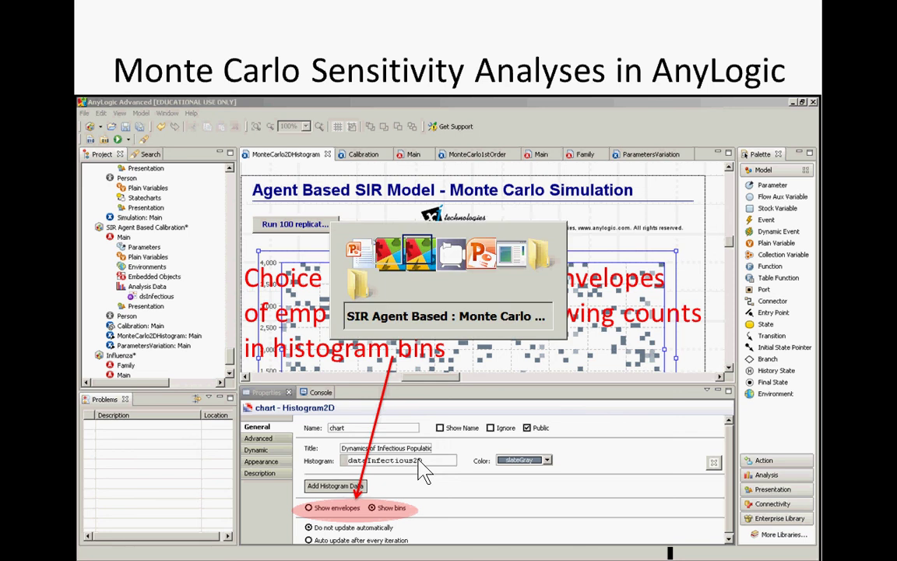
key(alt+Tab)
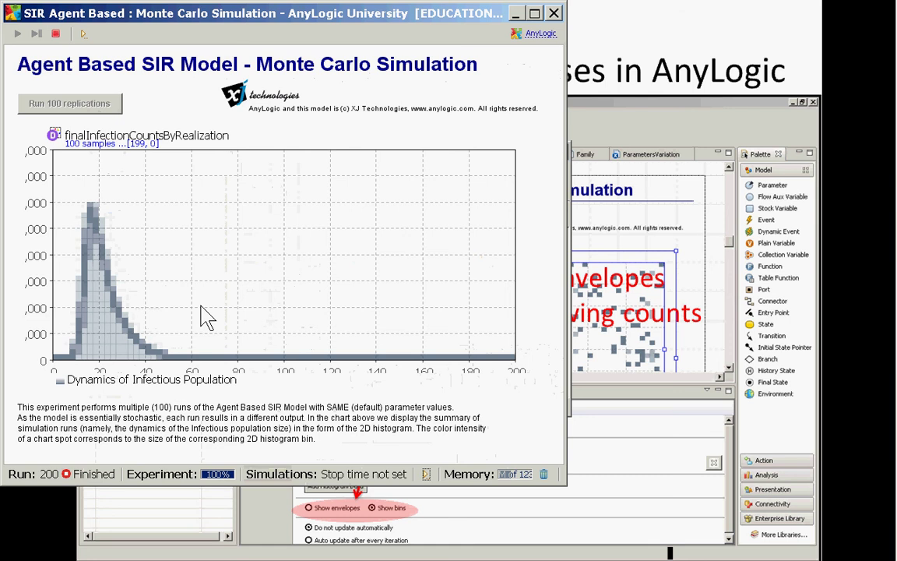
Step: Switch to the PowerPoint slide show and review the slides on envelopes up to the "Show Envelopes" output example from a different model
key(alt+Tab)
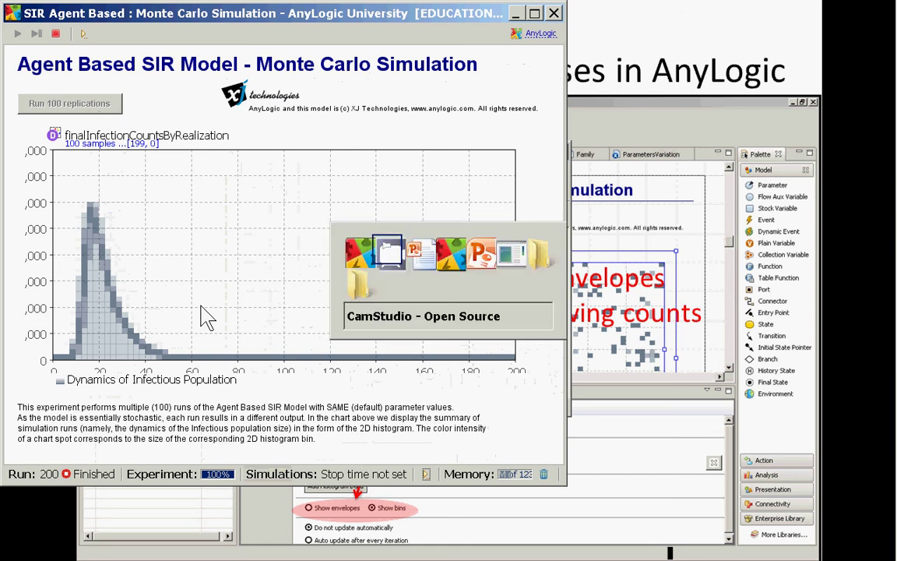
key(alt+Tab)
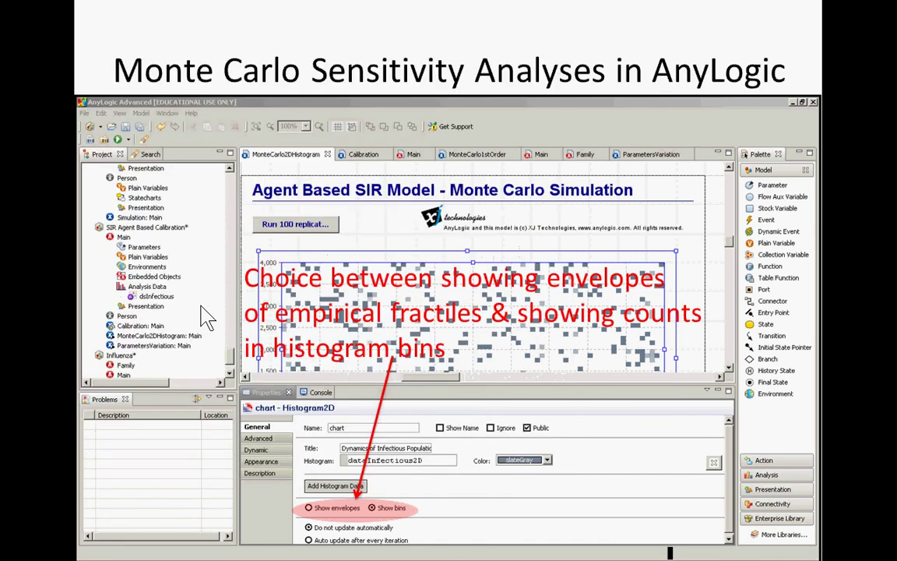
key(Right)
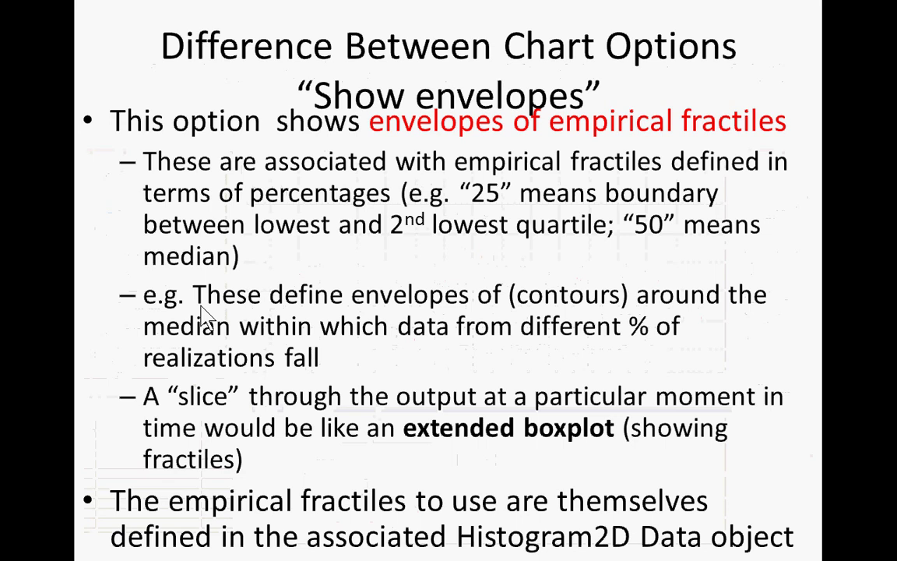
key(Right)
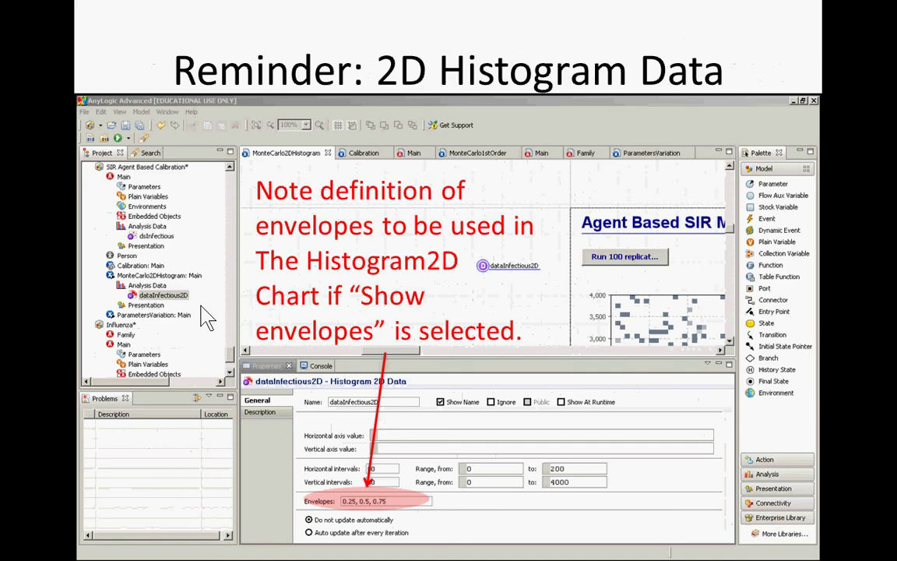
key(Right)
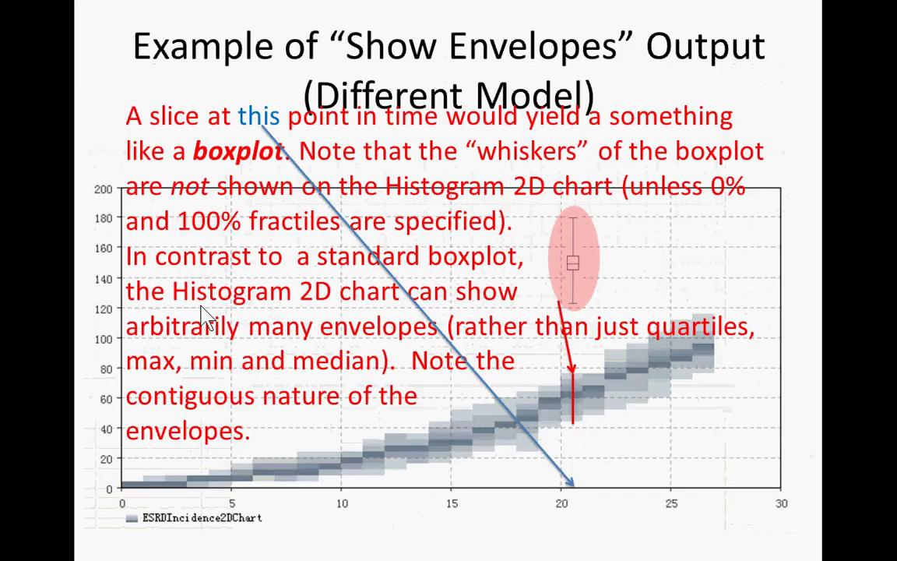